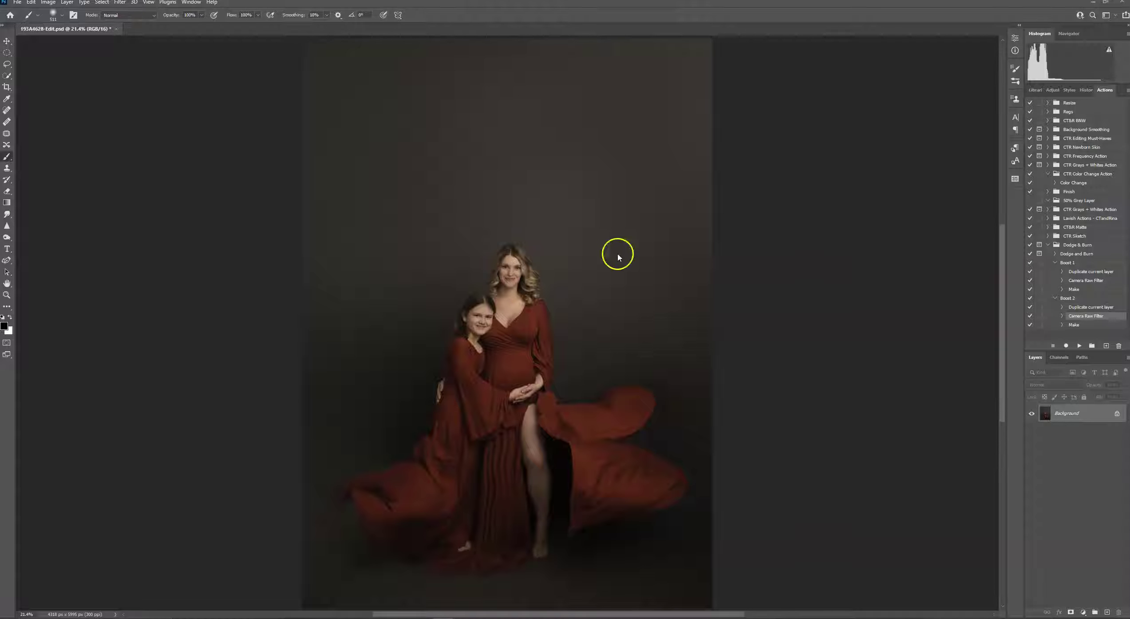
Run the Dodge and Burn action to create the Darken and Lighten layers, continuing past its instruction message.
click(1055, 255)
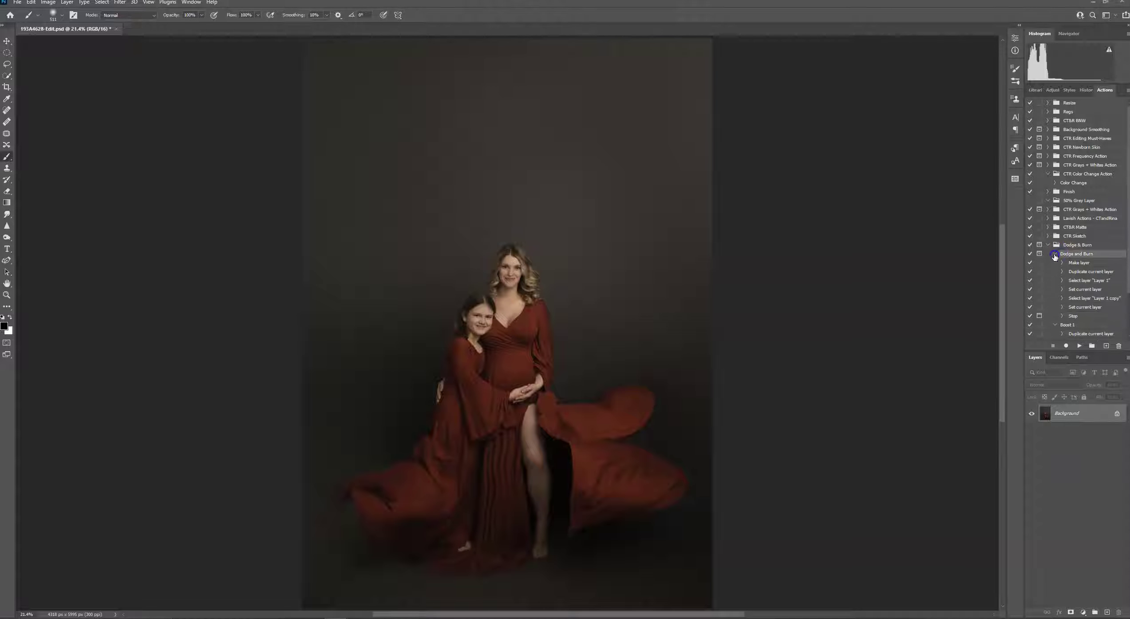
click(1080, 347)
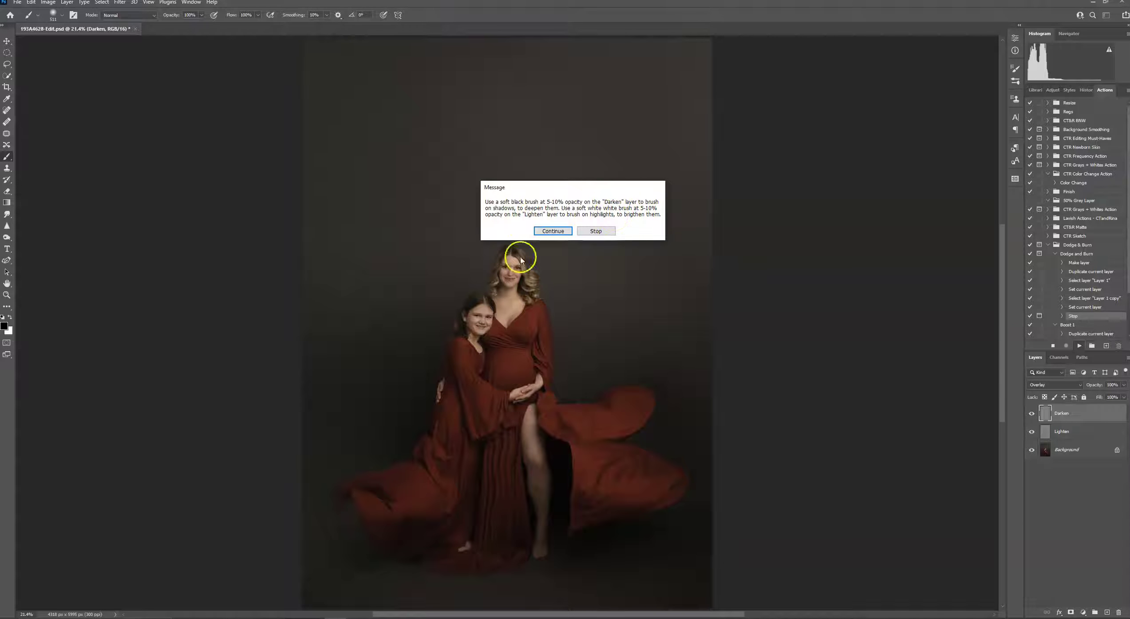
click(558, 231)
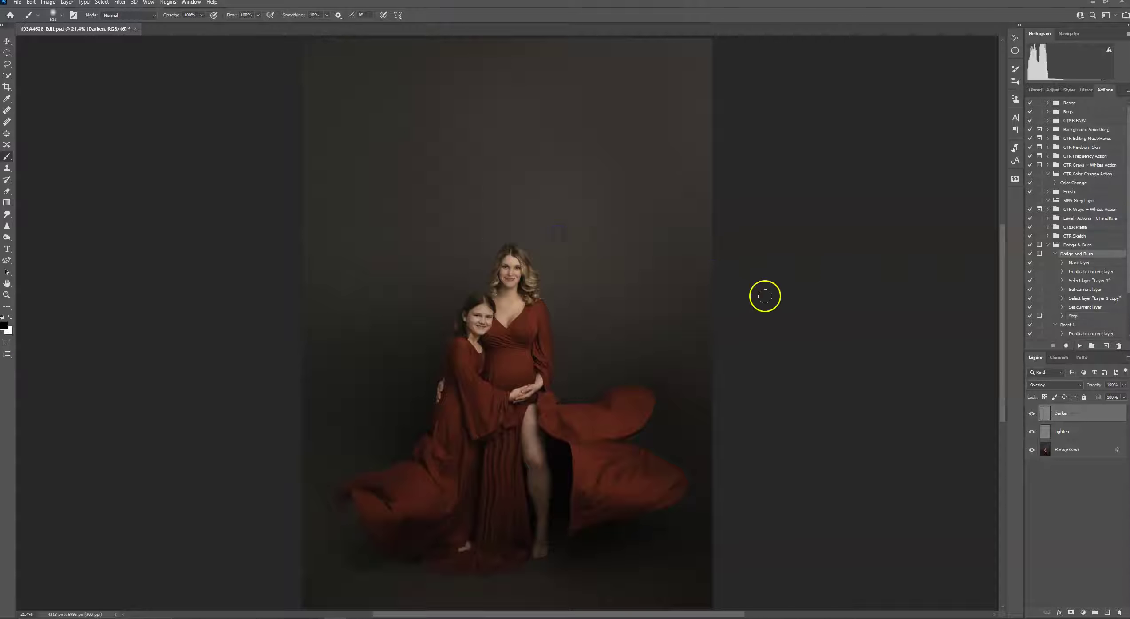
Select the Lighten layer and set up a soft round white brush of 69 px at 10% opacity.
key(ctrl+1)
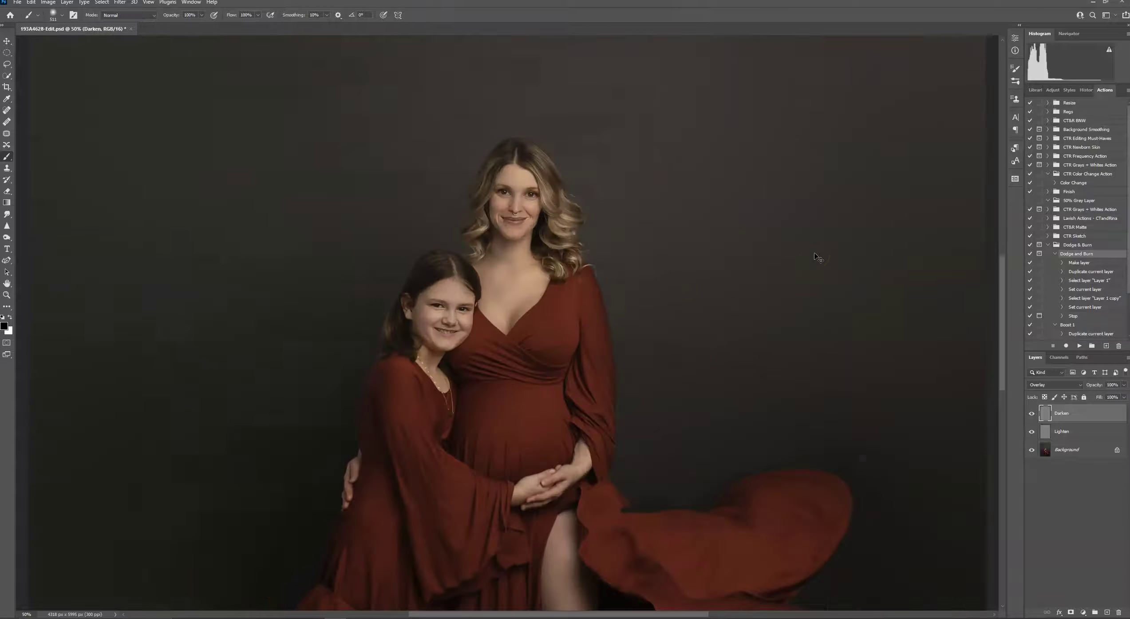
drag(672, 261, 527, 451)
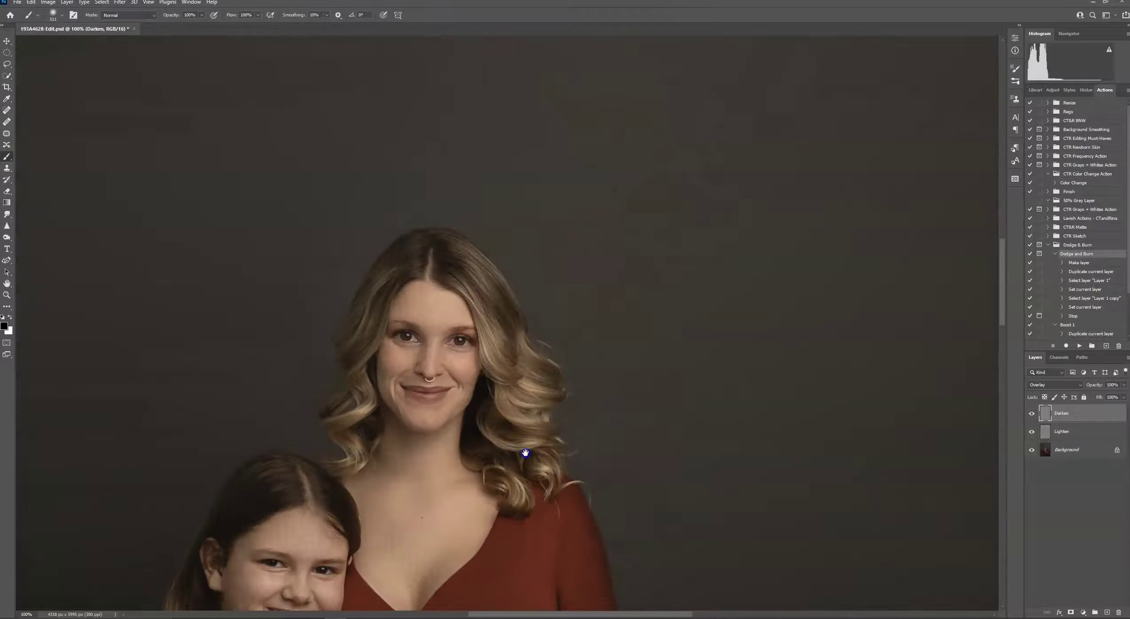
click(1078, 432)
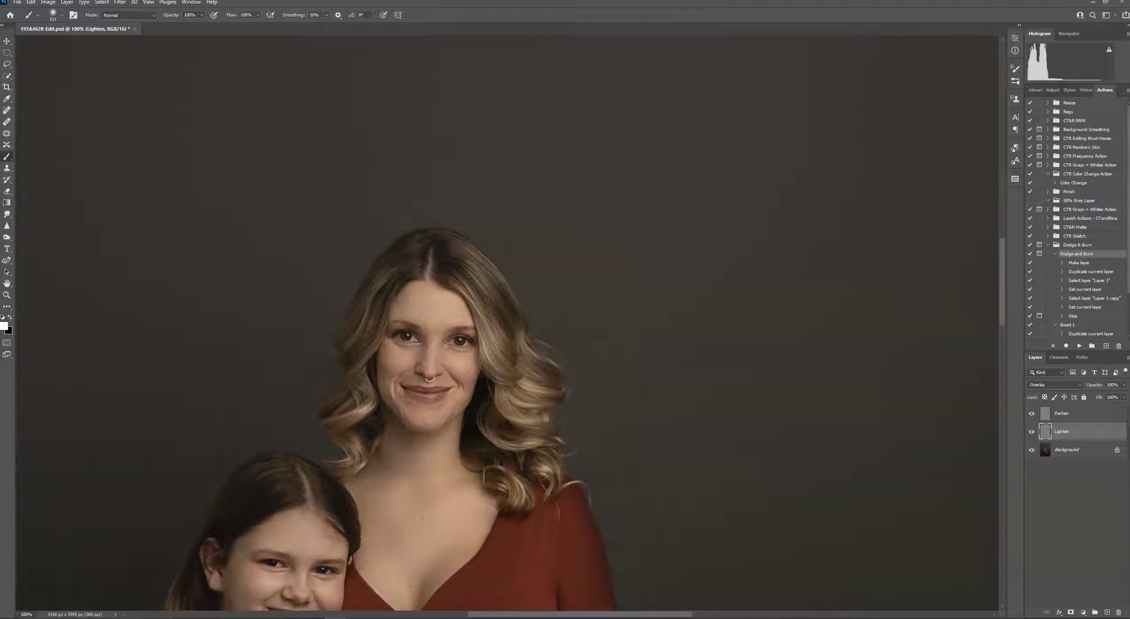
click(197, 15)
click(62, 16)
drag(91, 40, 67, 44)
click(73, 54)
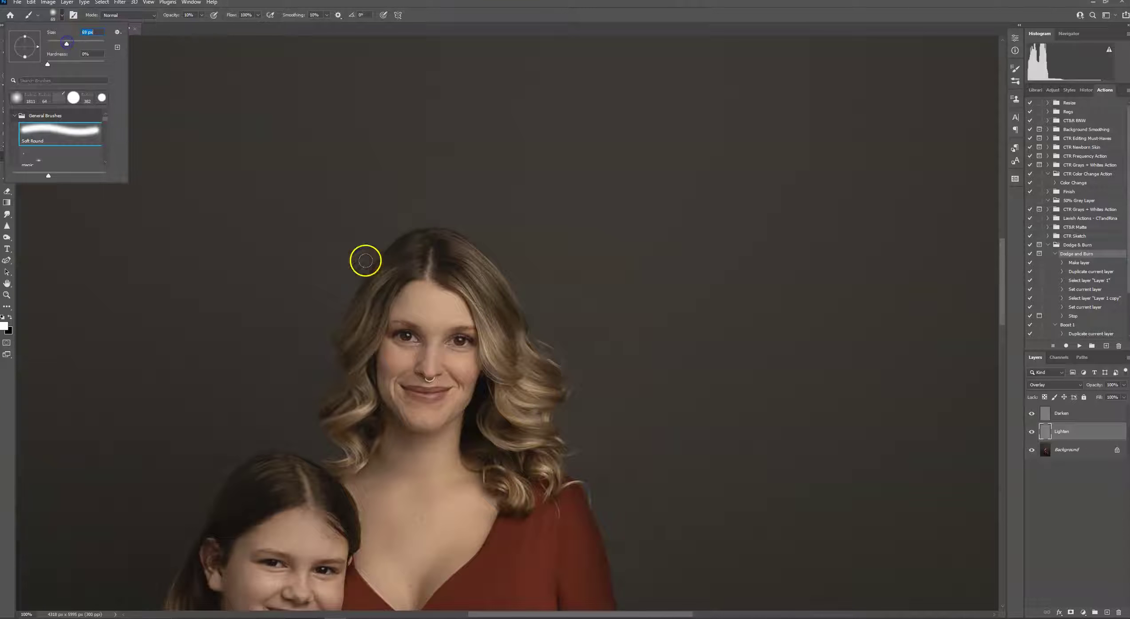
Brush white over the highlights on the woman's forehead, nose, cheeks and chin on the Lighten layer.
click(426, 305)
click(437, 305)
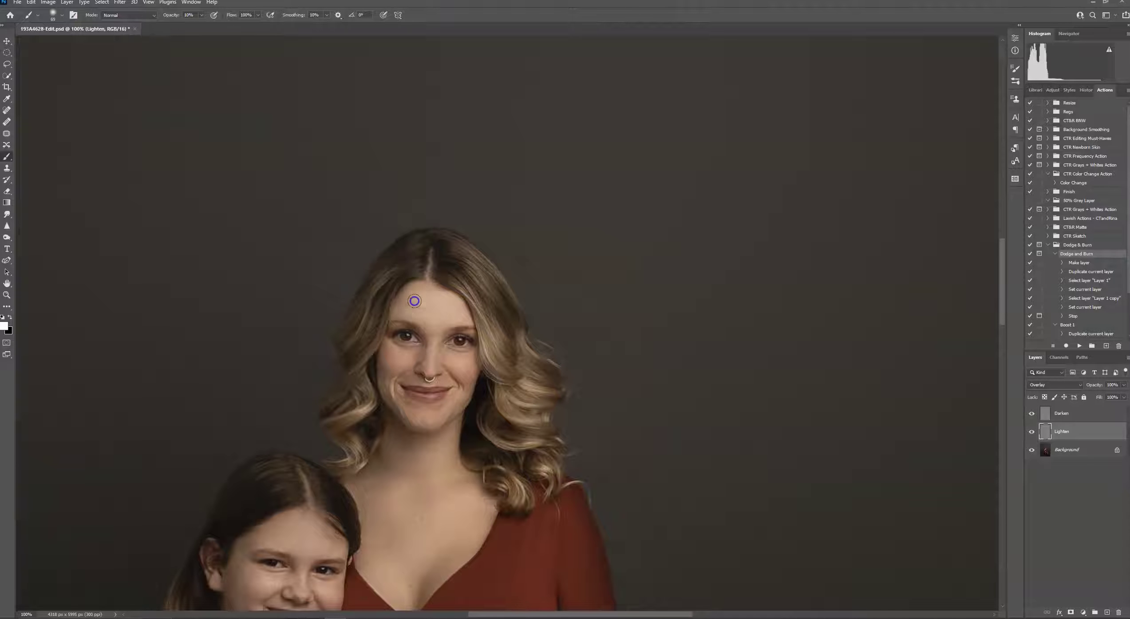
mouse_move(456, 316)
mouse_down()
mouse_move(403, 336)
mouse_move(425, 345)
mouse_move(400, 338)
mouse_move(476, 338)
mouse_move(433, 370)
mouse_move(433, 351)
mouse_move(428, 379)
mouse_move(412, 360)
mouse_move(380, 361)
mouse_move(463, 363)
mouse_move(417, 381)
mouse_move(445, 397)
mouse_move(403, 392)
mouse_move(434, 408)
mouse_move(459, 388)
mouse_move(409, 418)
mouse_move(456, 400)
mouse_up()
click(433, 351)
click(451, 369)
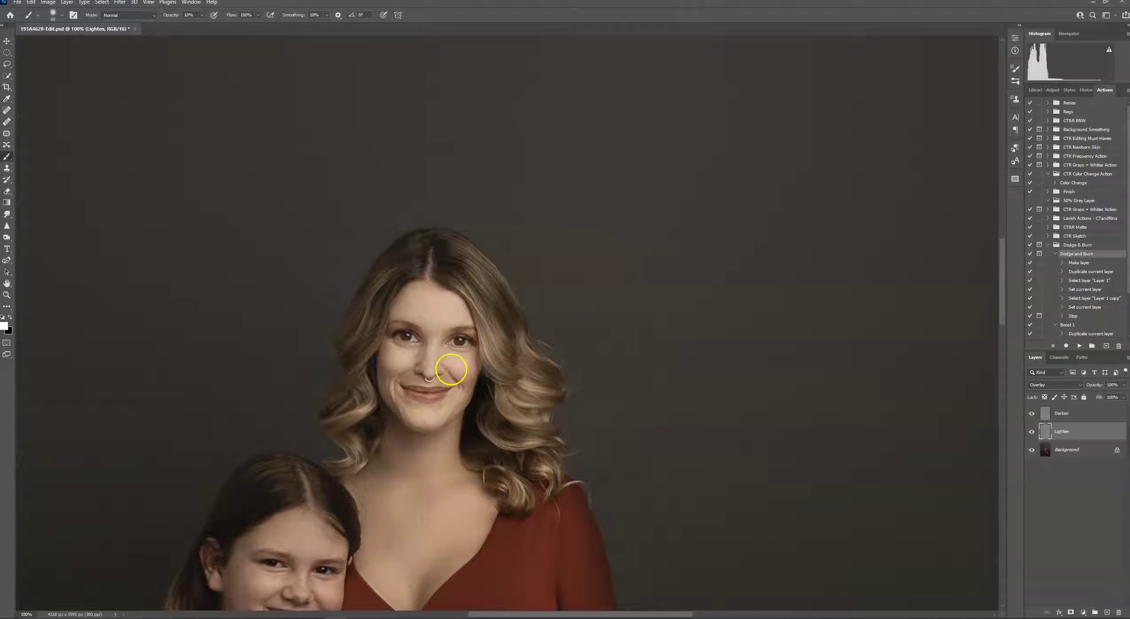
mouse_move(412, 343)
mouse_down()
mouse_move(445, 380)
mouse_move(441, 358)
mouse_move(461, 400)
mouse_move(431, 418)
mouse_up()
drag(463, 351, 440, 321)
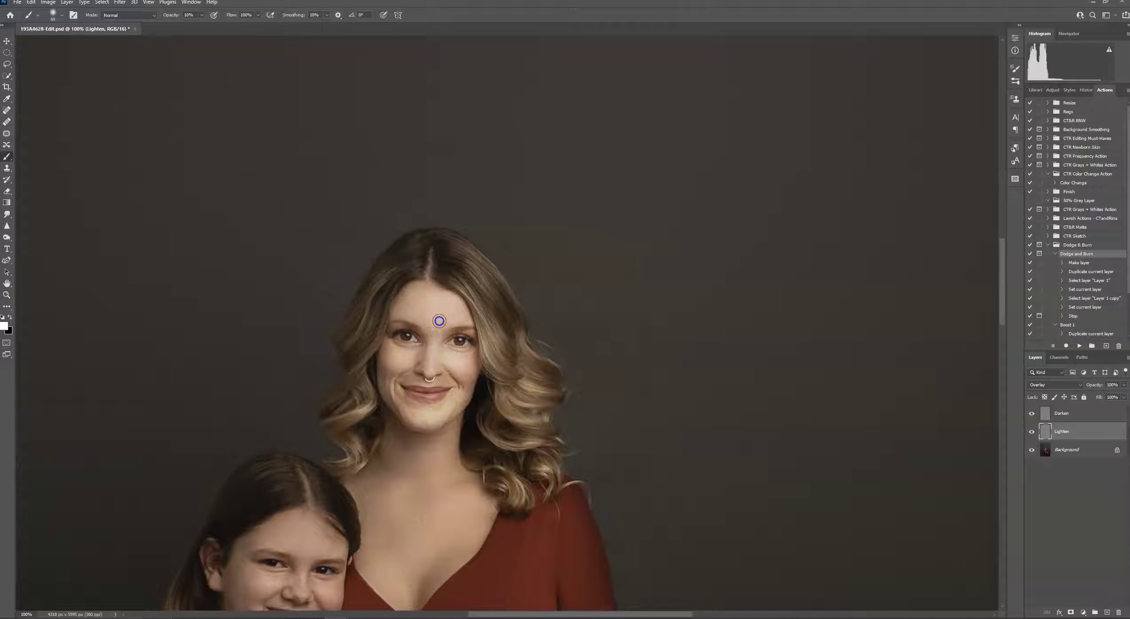
Reduce the brush size and brighten the highlights along the woman's hair curls on both sides of her face.
click(62, 16)
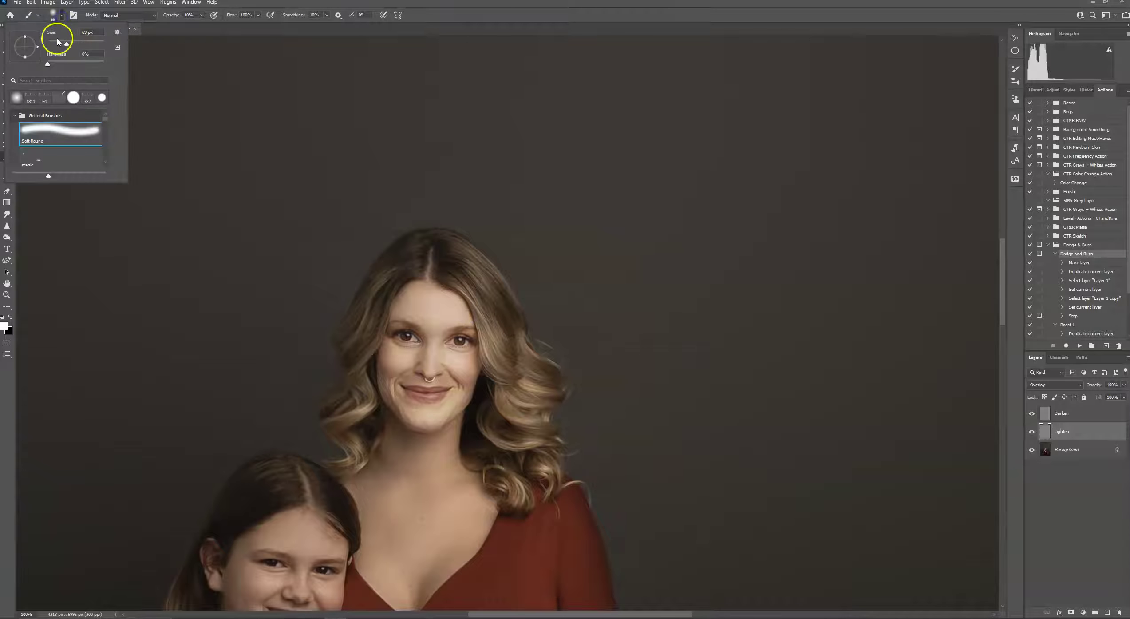
drag(59, 41, 55, 42)
click(363, 369)
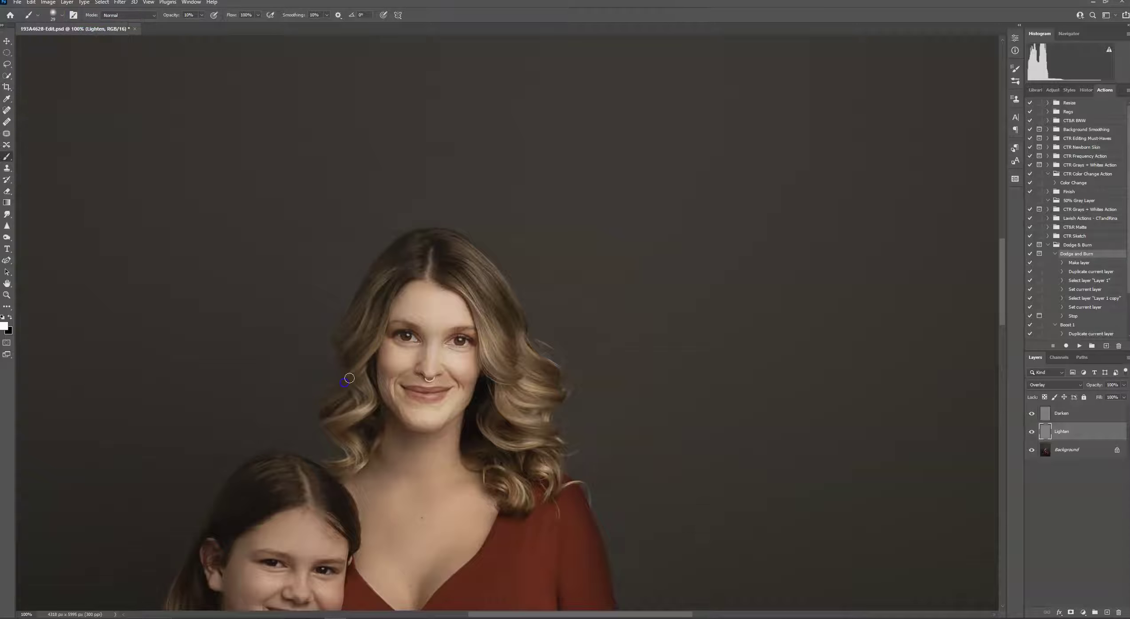
drag(370, 405, 332, 424)
click(381, 333)
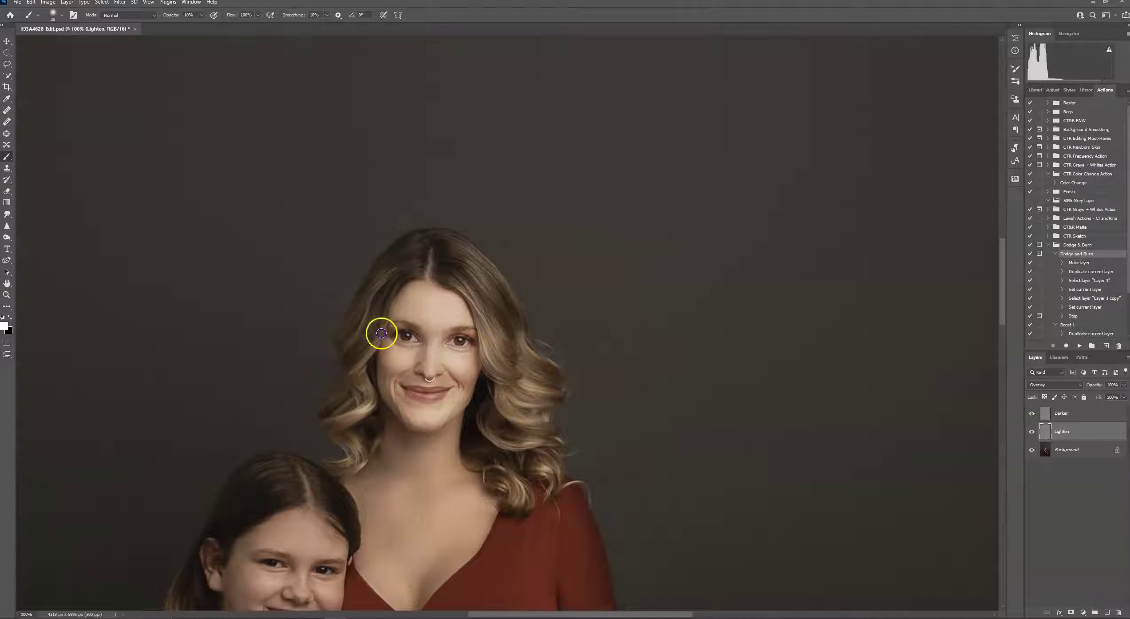
mouse_move(480, 331)
mouse_down()
mouse_move(480, 313)
mouse_move(515, 381)
mouse_up()
drag(517, 332, 523, 347)
mouse_move(500, 389)
mouse_down()
mouse_move(513, 397)
mouse_move(525, 384)
mouse_move(511, 393)
mouse_up()
click(484, 440)
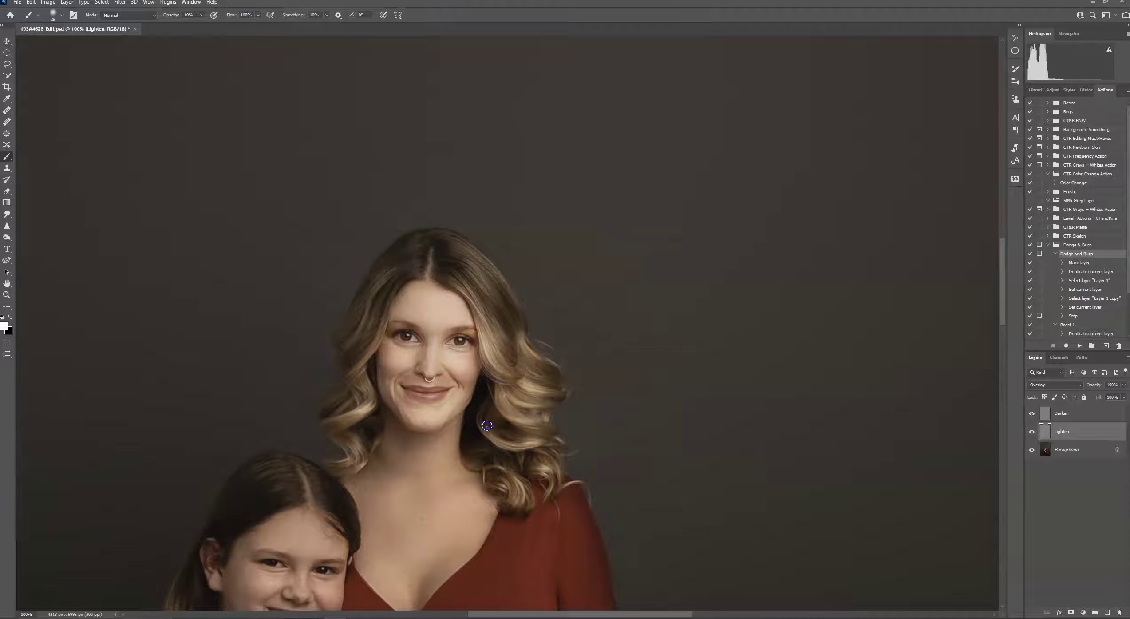
mouse_move(541, 458)
mouse_down()
mouse_move(504, 479)
mouse_move(558, 494)
mouse_move(553, 471)
mouse_move(555, 493)
mouse_up()
mouse_move(402, 448)
mouse_down()
mouse_move(367, 449)
mouse_move(357, 387)
mouse_up()
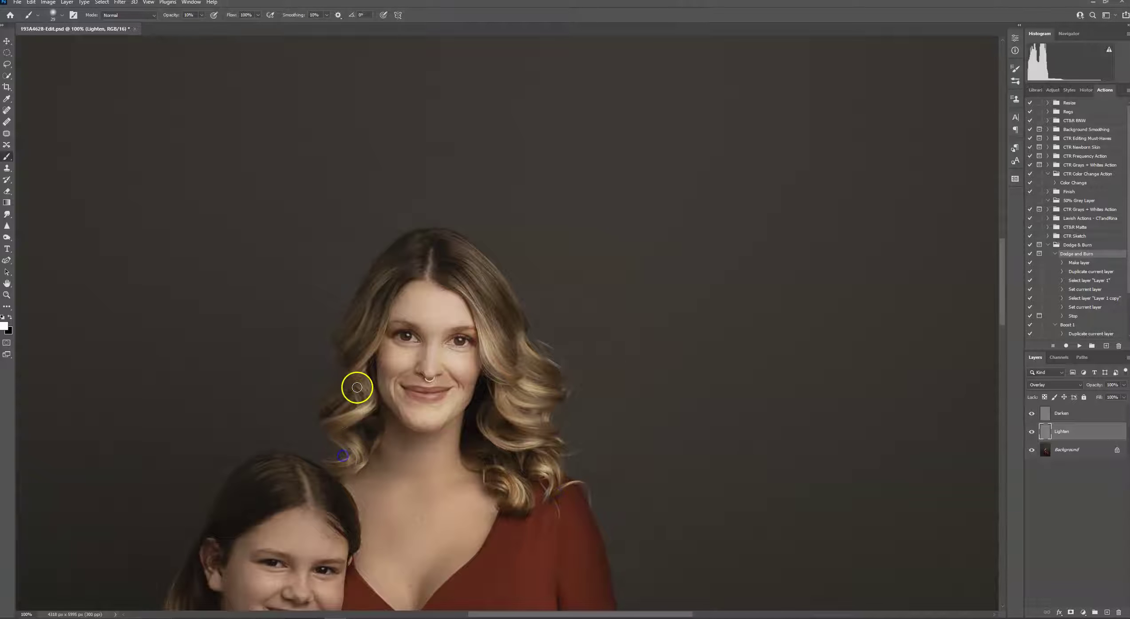
drag(380, 311, 365, 337)
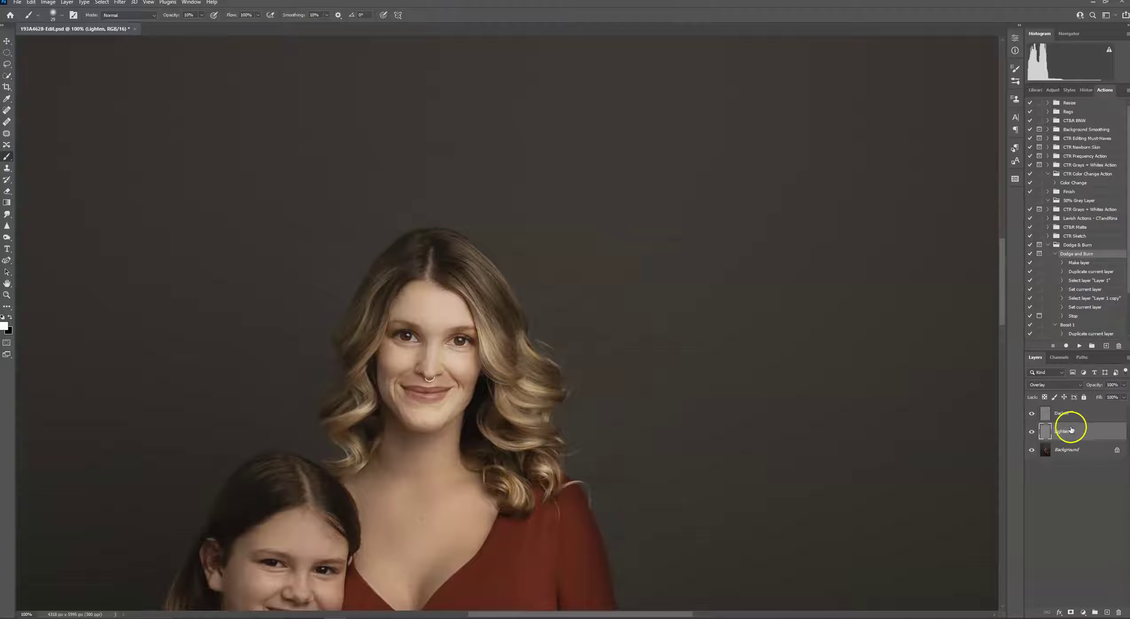
Add a layer mask to the Lighten layer and paint black on it over the woman's hair and face.
drag(1104, 438, 1043, 439)
click(1071, 612)
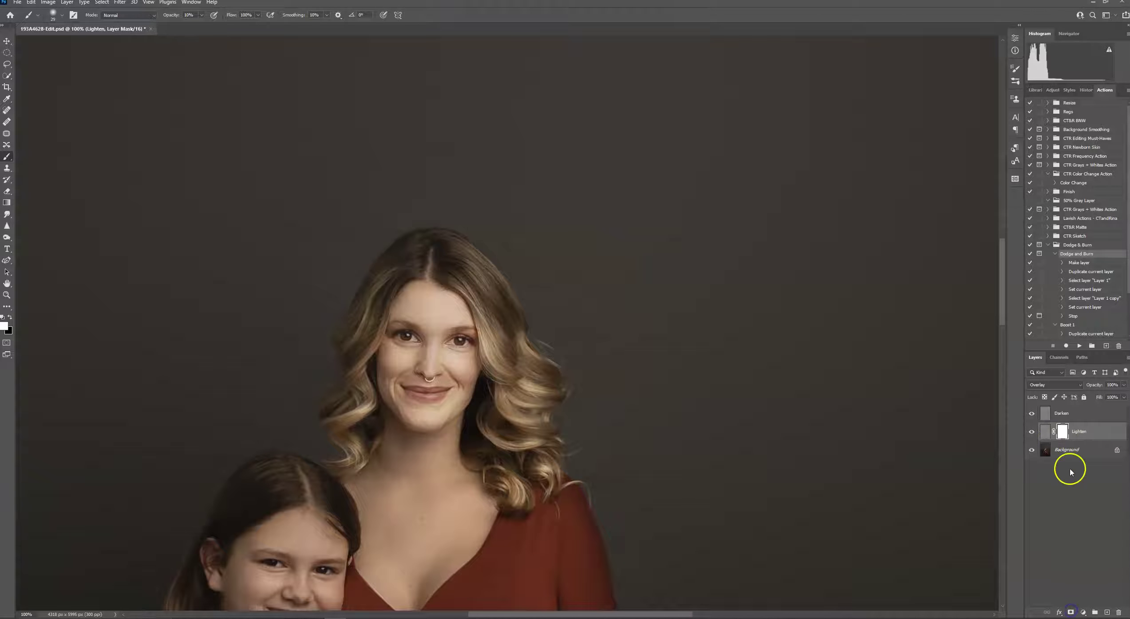
click(10, 316)
mouse_move(361, 359)
mouse_down()
mouse_move(391, 323)
mouse_move(396, 386)
mouse_move(434, 340)
mouse_up()
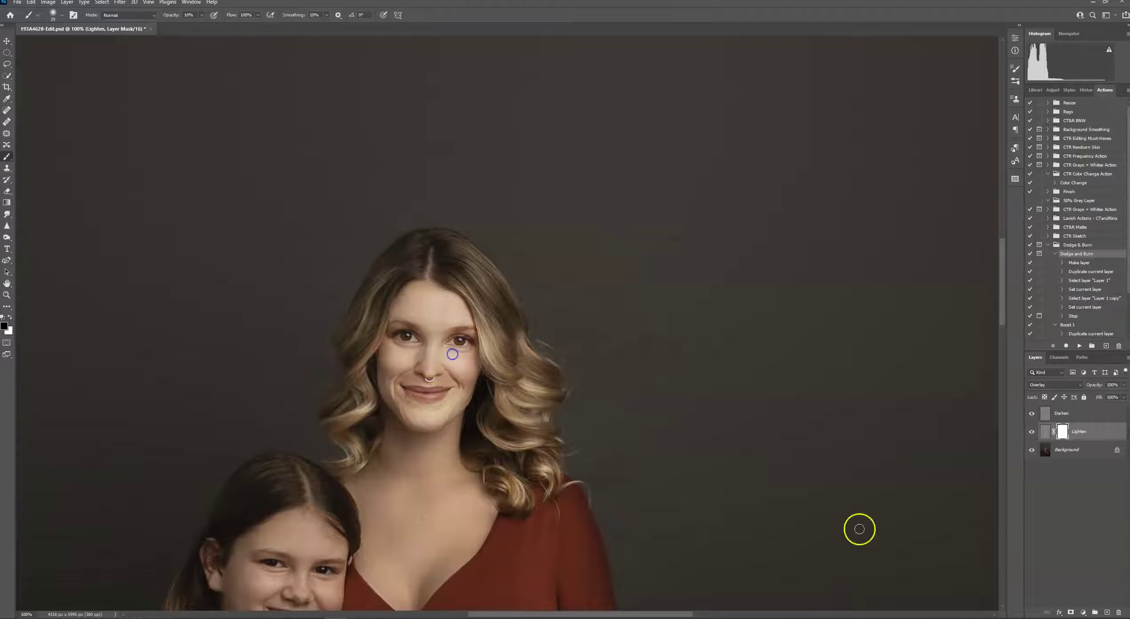
Delete the Add Layer Mask state and the mask strokes after it from the document history.
click(1087, 89)
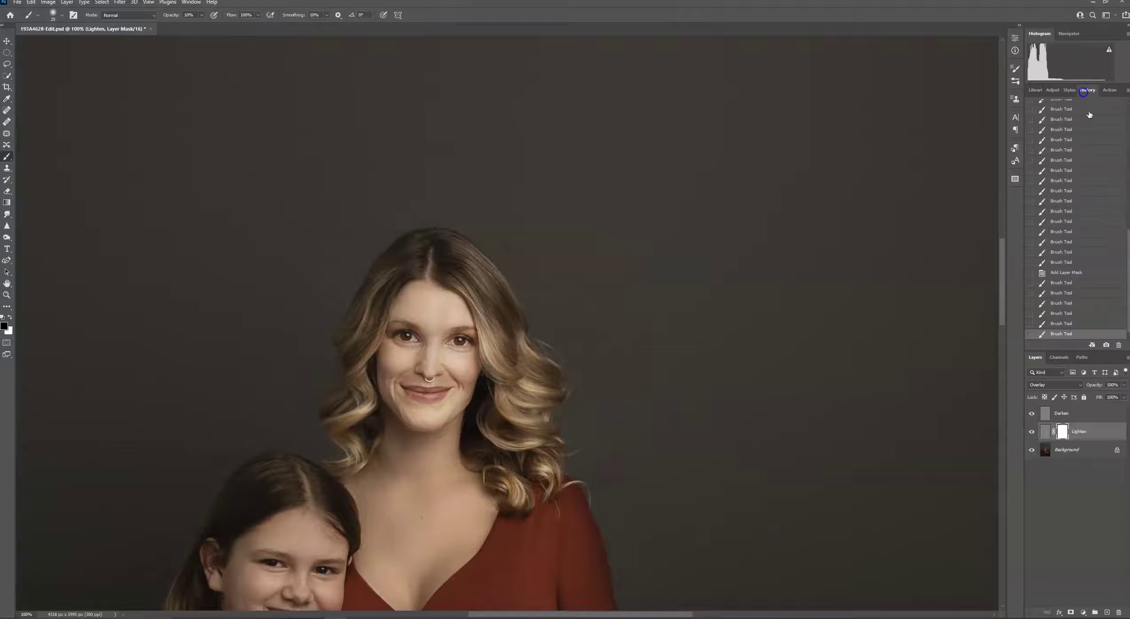
click(1071, 272)
click(1119, 344)
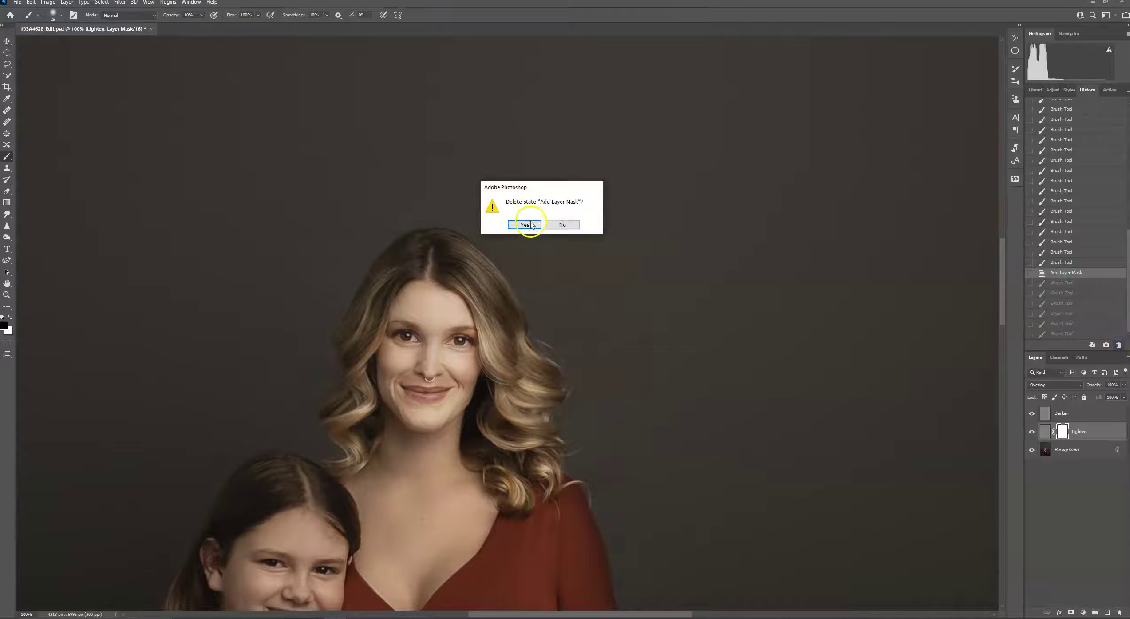
click(528, 224)
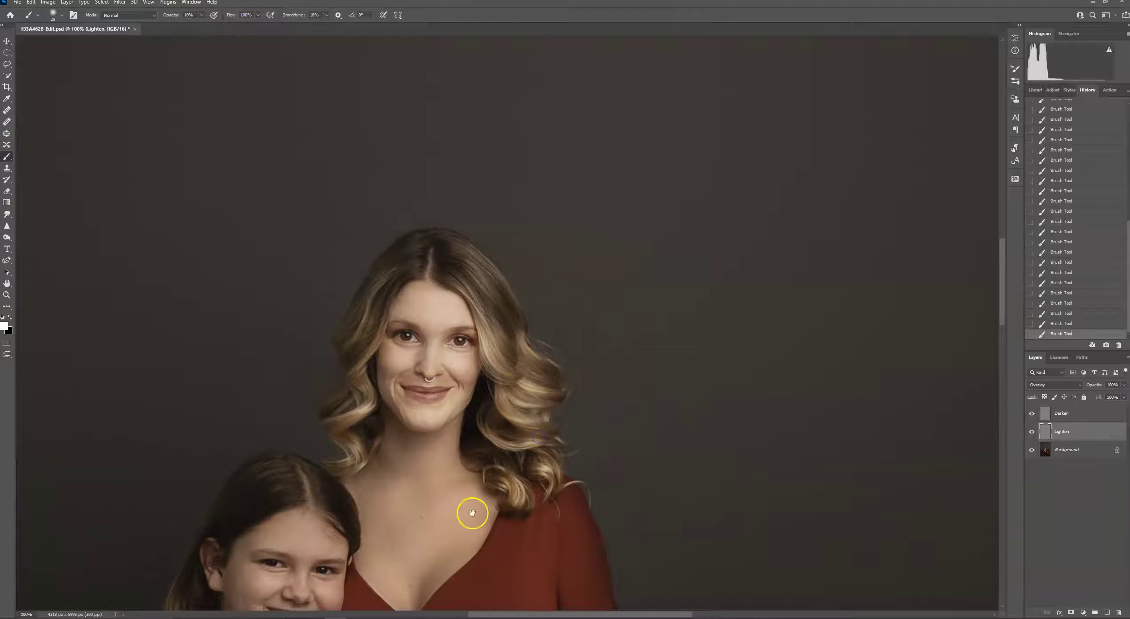
Enlarge the brush to 114 px and lighten the woman's neck and chest.
drag(470, 513, 477, 365)
click(62, 15)
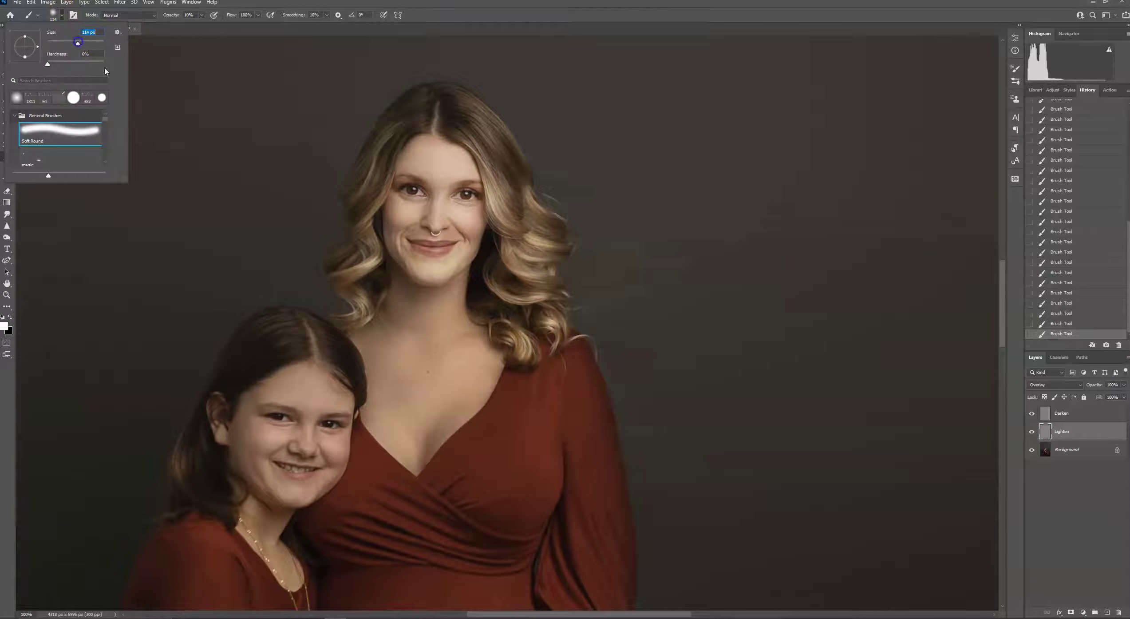
mouse_move(418, 320)
mouse_down()
mouse_move(436, 297)
mouse_move(433, 350)
mouse_up()
mouse_move(415, 409)
mouse_down()
mouse_move(416, 427)
mouse_move(433, 414)
mouse_move(426, 326)
mouse_move(444, 328)
mouse_move(453, 302)
mouse_up()
click(467, 382)
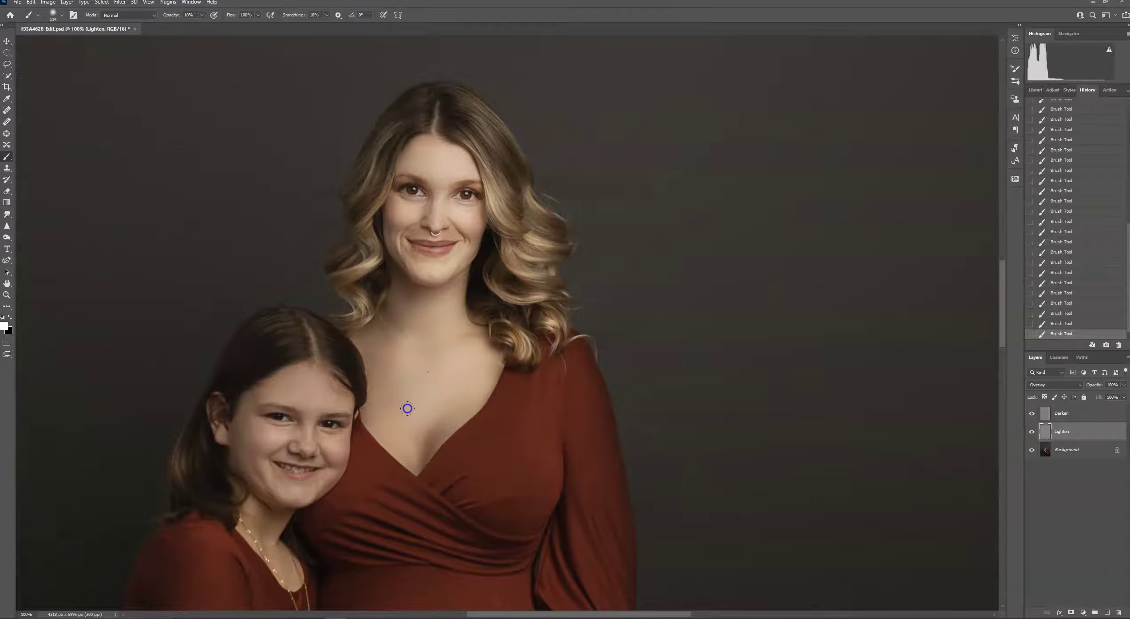
mouse_move(407, 408)
mouse_down()
mouse_move(384, 437)
mouse_move(413, 354)
mouse_up()
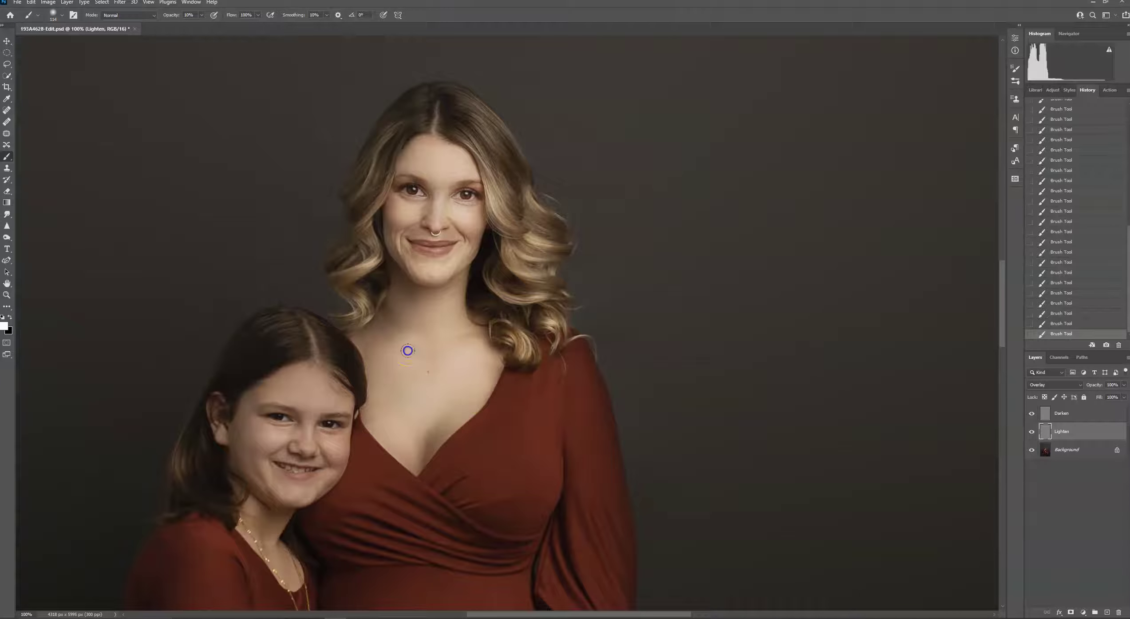
Lighten the highlights on the girl's face with the same white brush.
mouse_move(467, 464)
mouse_down()
mouse_move(491, 322)
mouse_move(519, 324)
mouse_move(539, 282)
mouse_move(527, 395)
mouse_up()
mouse_move(289, 249)
mouse_down()
mouse_move(342, 247)
mouse_move(324, 252)
mouse_move(344, 264)
mouse_move(333, 292)
mouse_up()
click(313, 292)
mouse_move(350, 329)
mouse_down()
mouse_move(312, 355)
mouse_move(355, 334)
mouse_move(325, 318)
mouse_move(292, 342)
mouse_move(323, 351)
mouse_move(301, 295)
mouse_up()
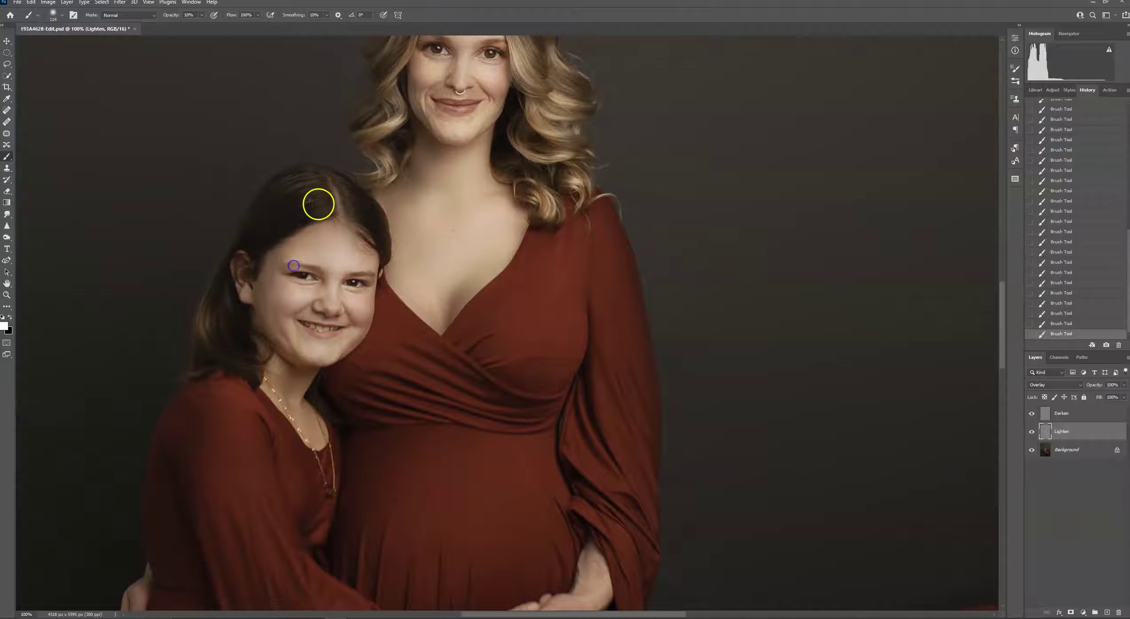
Enlarge the brush to 275 px and lighten the bodice, belly and sleeve of the woman's red dress.
drag(305, 412, 327, 299)
click(61, 15)
click(92, 41)
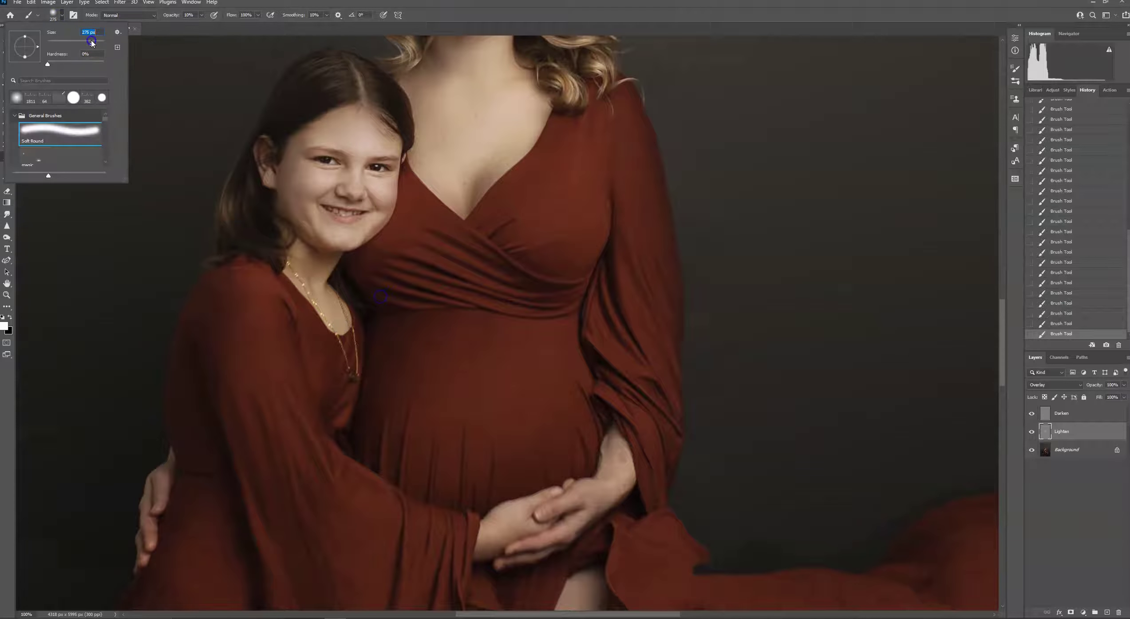
click(552, 180)
click(463, 261)
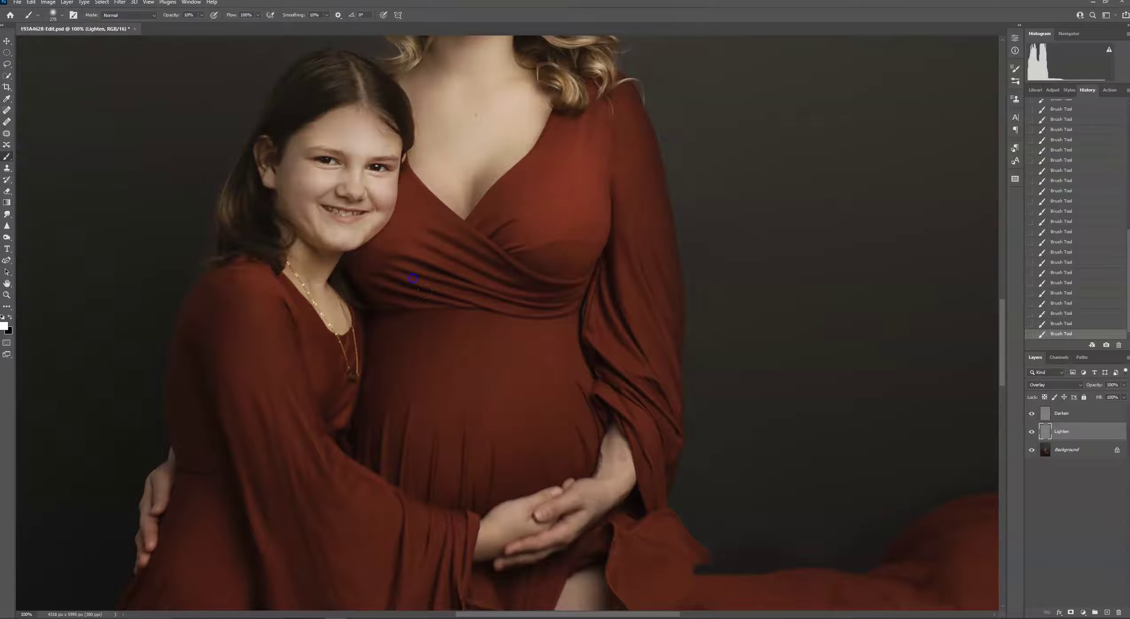
mouse_move(487, 459)
mouse_down()
mouse_move(469, 459)
mouse_move(444, 352)
mouse_up()
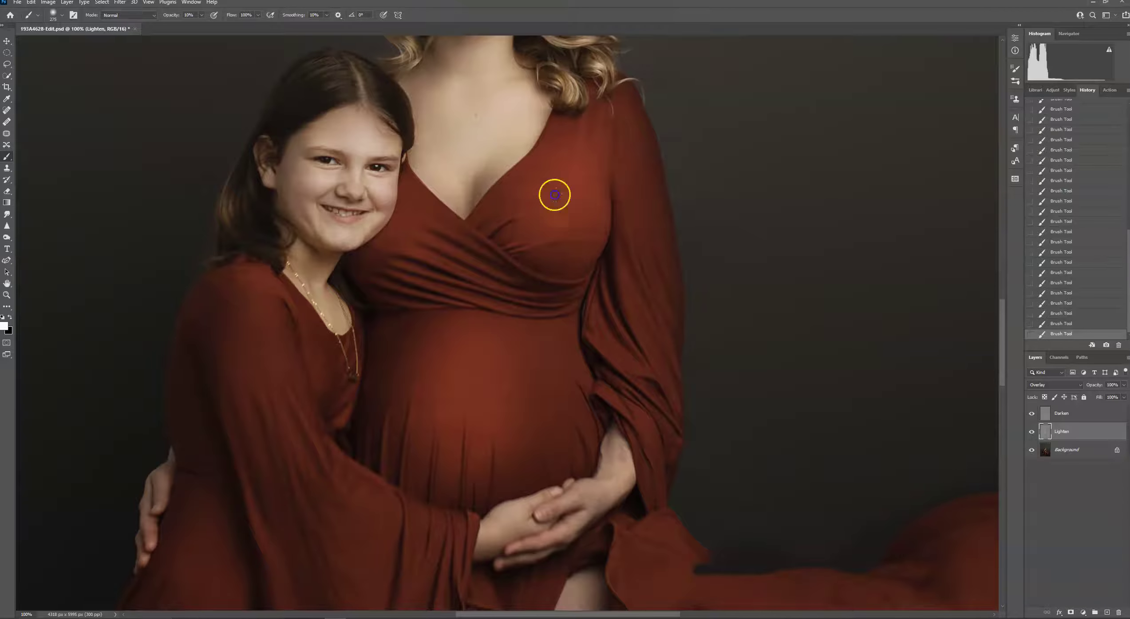
mouse_move(555, 194)
mouse_down()
mouse_move(523, 262)
mouse_move(568, 169)
mouse_move(529, 254)
mouse_move(567, 285)
mouse_move(574, 212)
mouse_move(608, 172)
mouse_move(651, 389)
mouse_move(637, 366)
mouse_up()
Reduce the brush to 136 px and lighten the woman's hands and the folds of the girl's sleeve.
scroll(575, 270, down, 5)
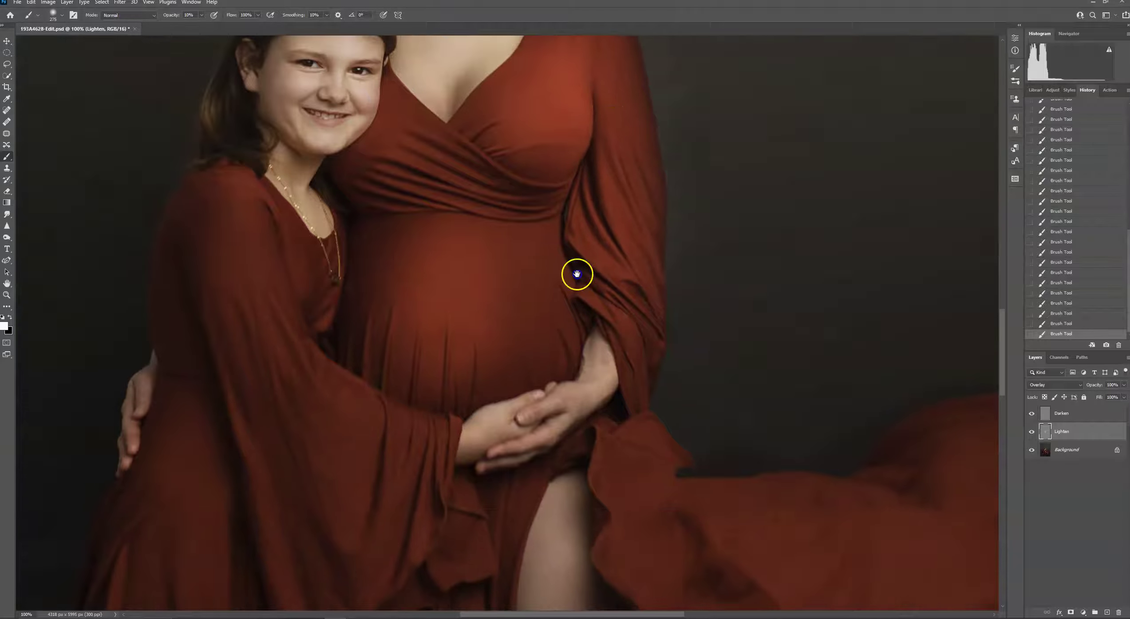
click(62, 15)
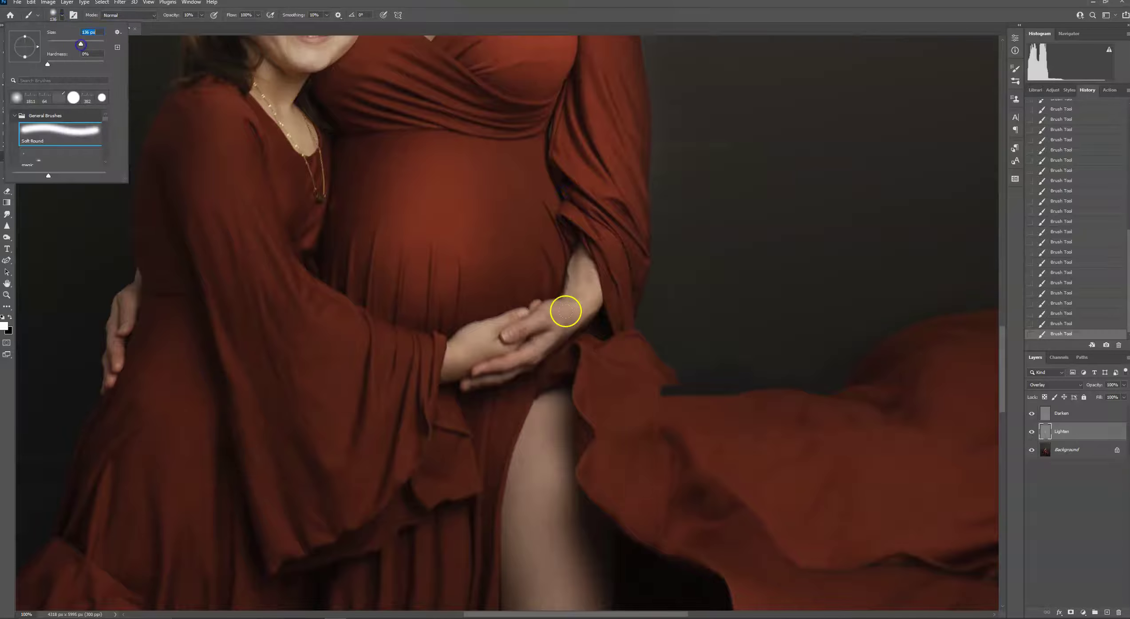
click(566, 311)
click(242, 184)
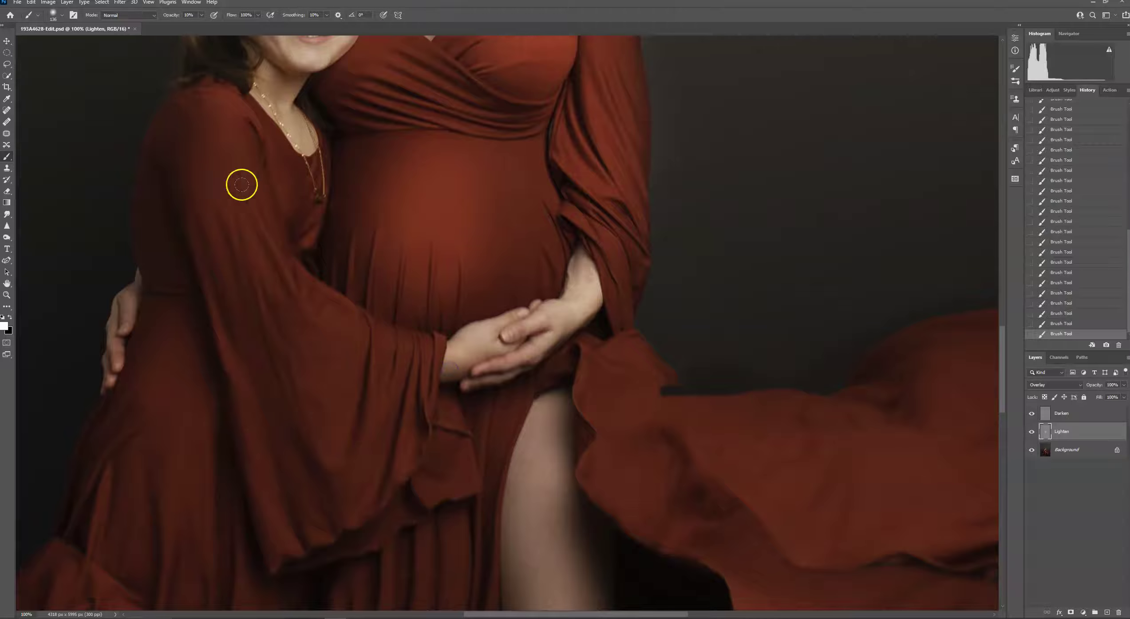
mouse_move(262, 246)
mouse_down()
mouse_move(234, 188)
mouse_move(418, 389)
mouse_up()
mouse_move(213, 169)
mouse_down()
mouse_move(259, 257)
mouse_move(389, 368)
mouse_up()
click(300, 221)
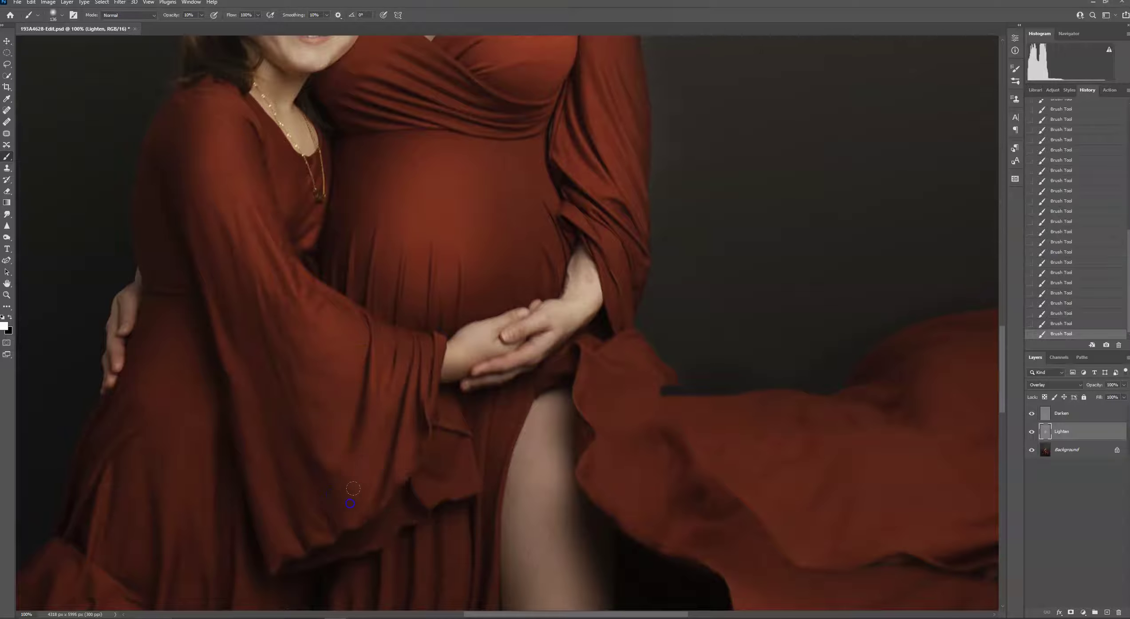
Lighten the folds and gathered fabric of the girl's red dress from her hip down the skirt.
drag(396, 528, 407, 283)
drag(237, 280, 421, 297)
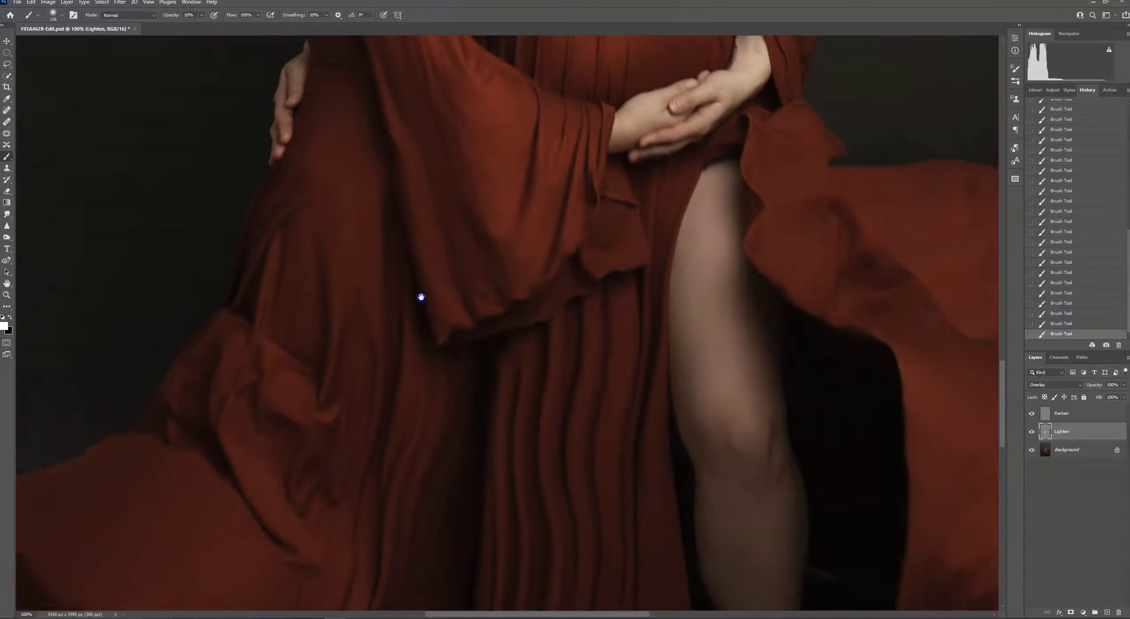
click(291, 397)
click(292, 205)
click(295, 409)
click(322, 373)
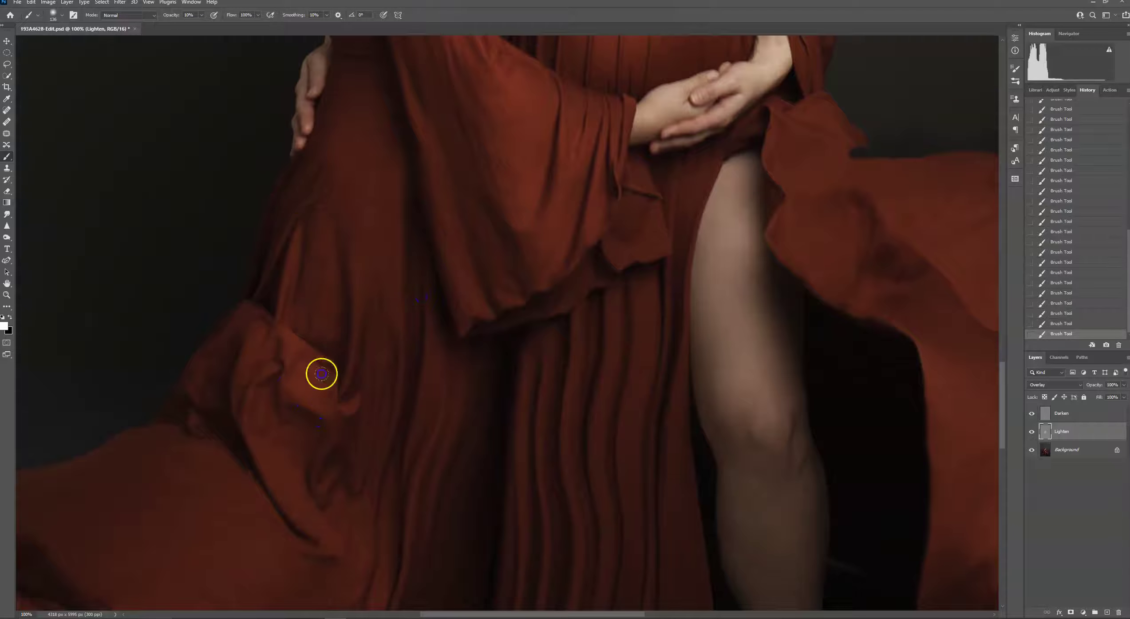
click(347, 315)
click(335, 179)
drag(361, 315, 371, 223)
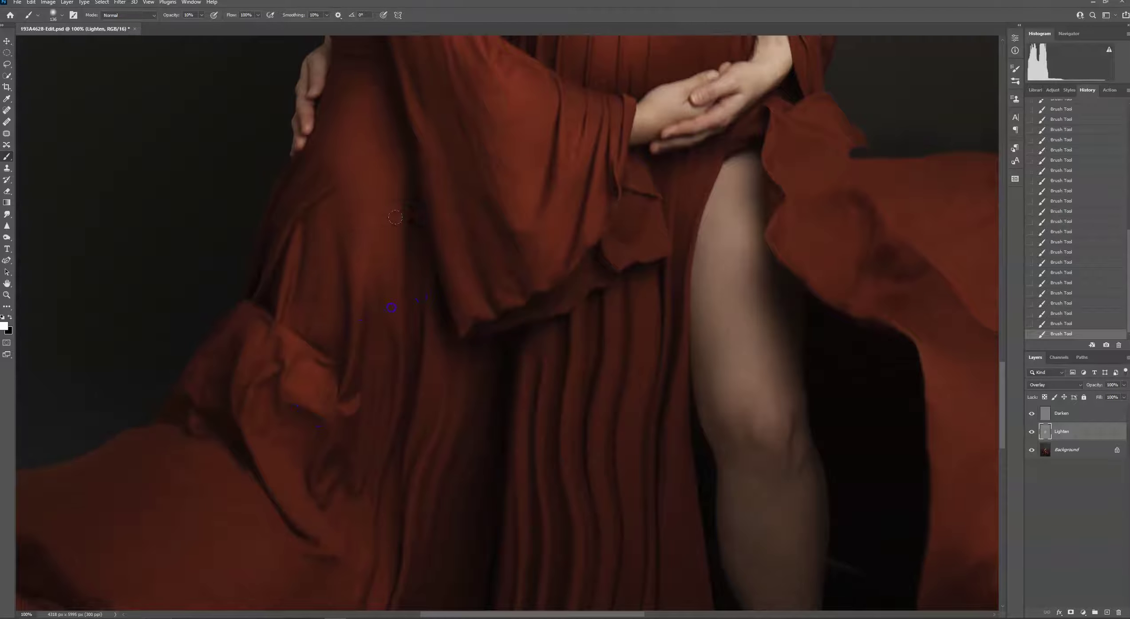
Enlarge the brush and lighten the flowing train of fabric on the girl's side of the dress.
scroll(378, 437, down, 6)
scroll(266, 333, left, 2)
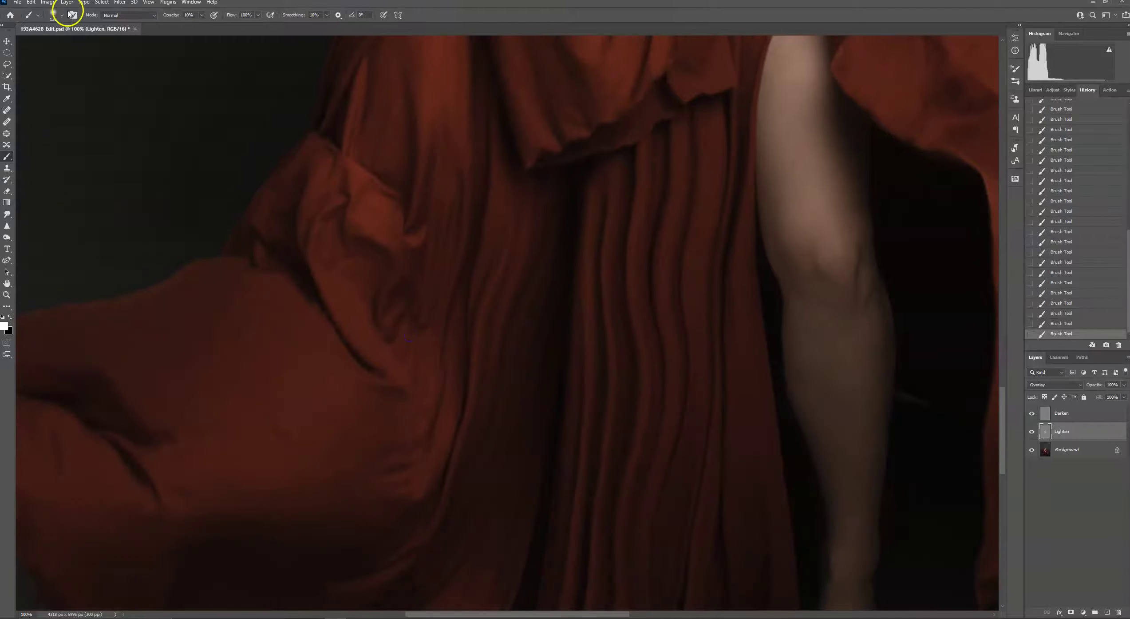
click(54, 18)
click(359, 454)
drag(480, 275, 402, 408)
drag(433, 488, 213, 325)
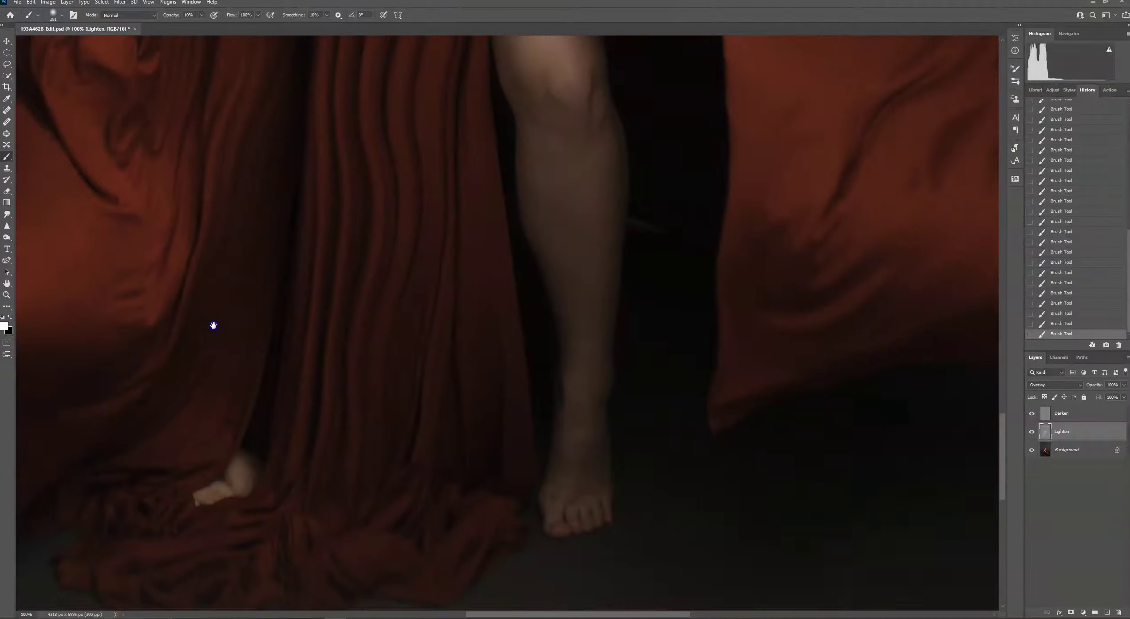
Lighten the broad highlights on both billowing fabric panels behind the woman's leg.
drag(409, 325, 402, 358)
drag(570, 240, 558, 257)
drag(630, 218, 312, 306)
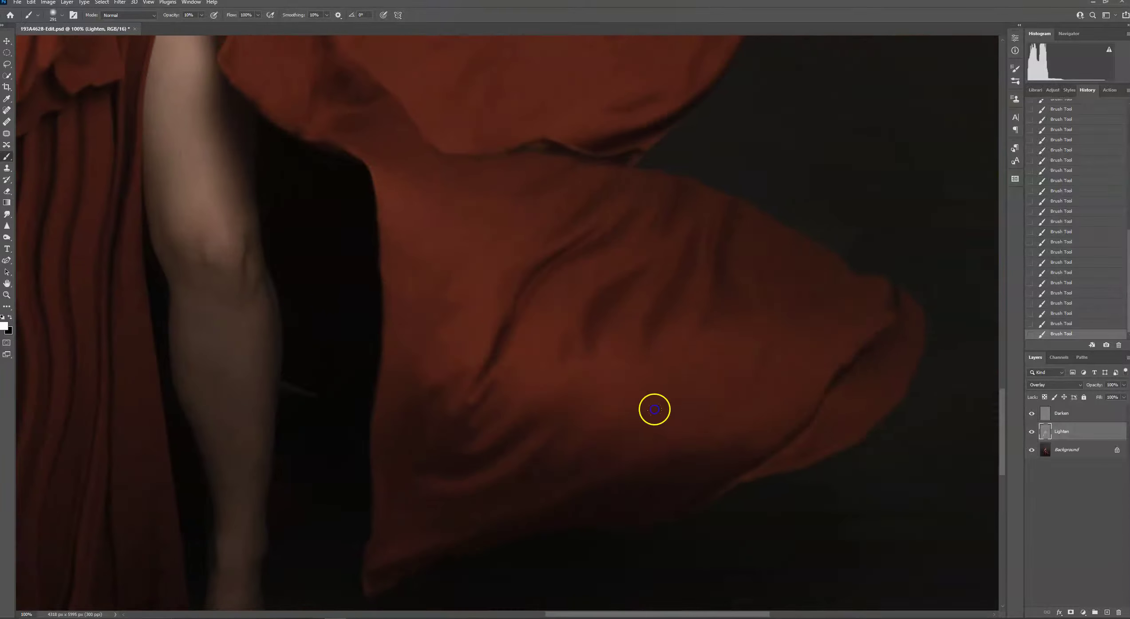
drag(444, 305, 437, 300)
drag(425, 237, 518, 486)
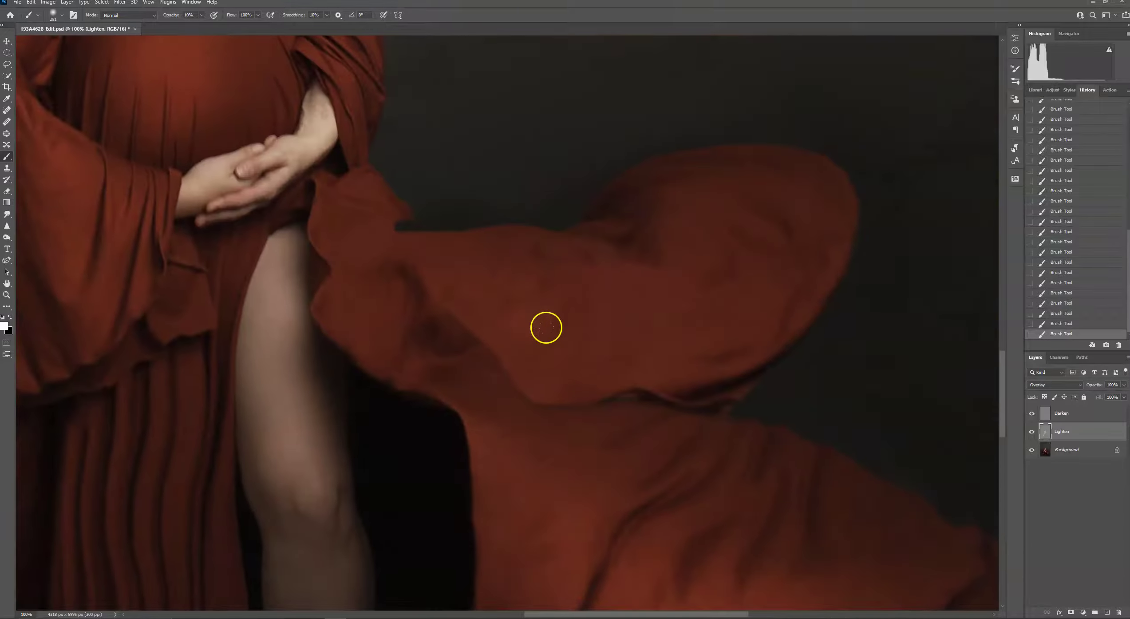
mouse_move(740, 295)
mouse_down()
mouse_move(643, 331)
mouse_move(391, 329)
mouse_move(380, 278)
mouse_up()
mouse_move(430, 366)
mouse_down()
mouse_move(450, 346)
mouse_move(380, 318)
mouse_move(285, 351)
mouse_move(290, 498)
mouse_move(285, 314)
mouse_move(278, 331)
mouse_up()
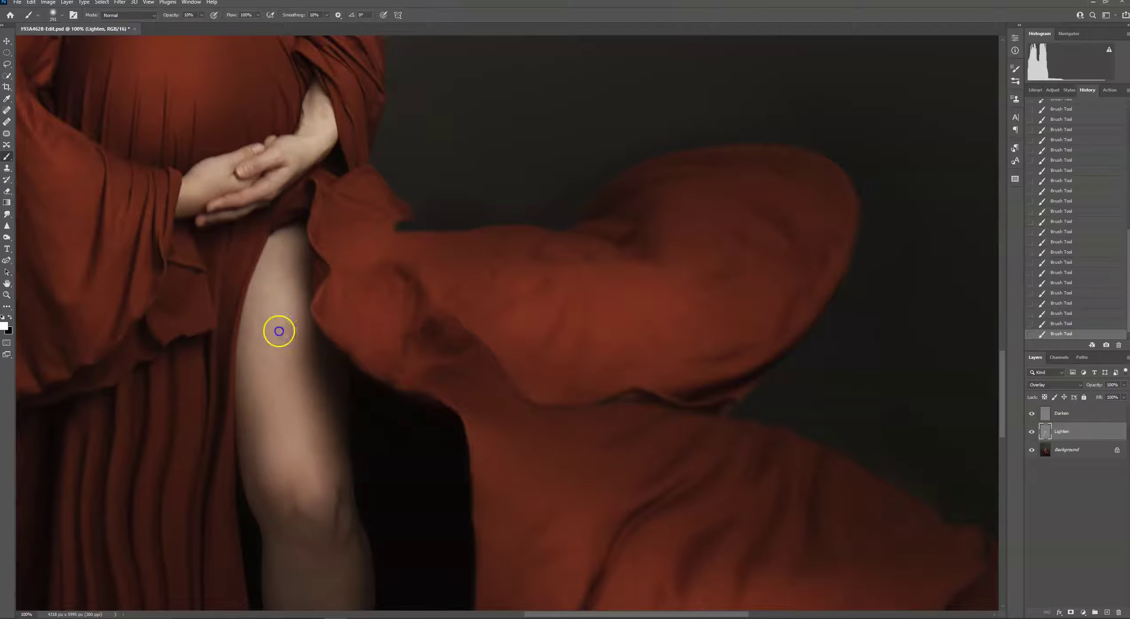
Lighten the woman's exposed leg from the thigh over the knee down to the shin.
drag(393, 474, 430, 279)
drag(414, 396, 417, 342)
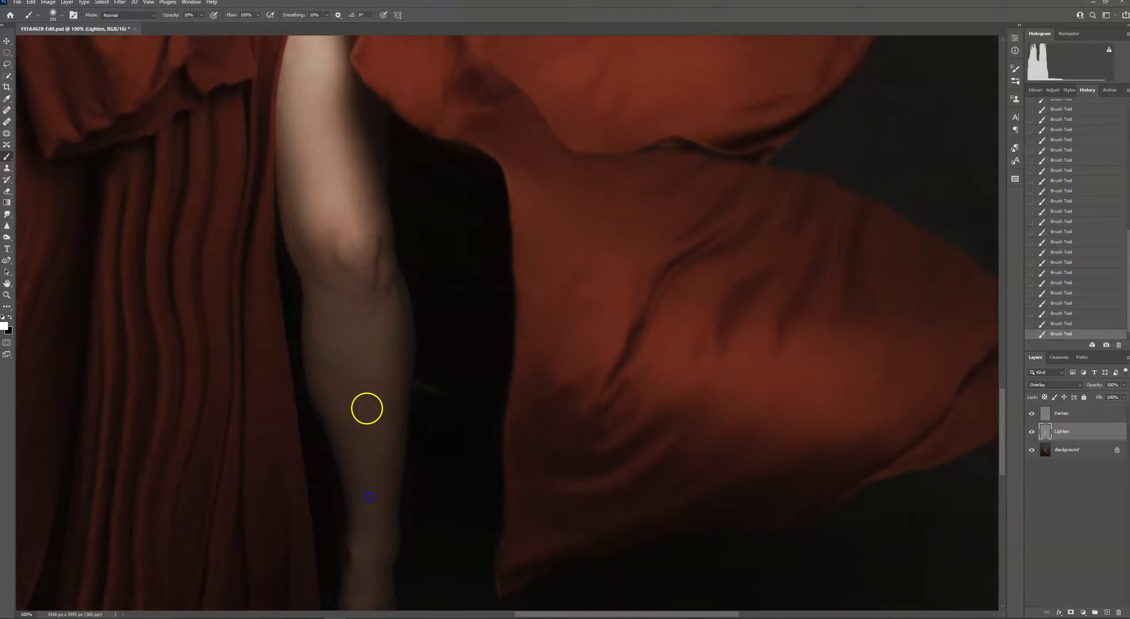
drag(367, 408, 342, 269)
mouse_move(360, 465)
mouse_down()
mouse_move(335, 262)
mouse_move(420, 379)
mouse_move(376, 291)
mouse_up()
Reduce the brush size and lighten the vertical pleats of the woman's skirt beside her leg.
drag(400, 399, 514, 263)
drag(179, 348, 314, 295)
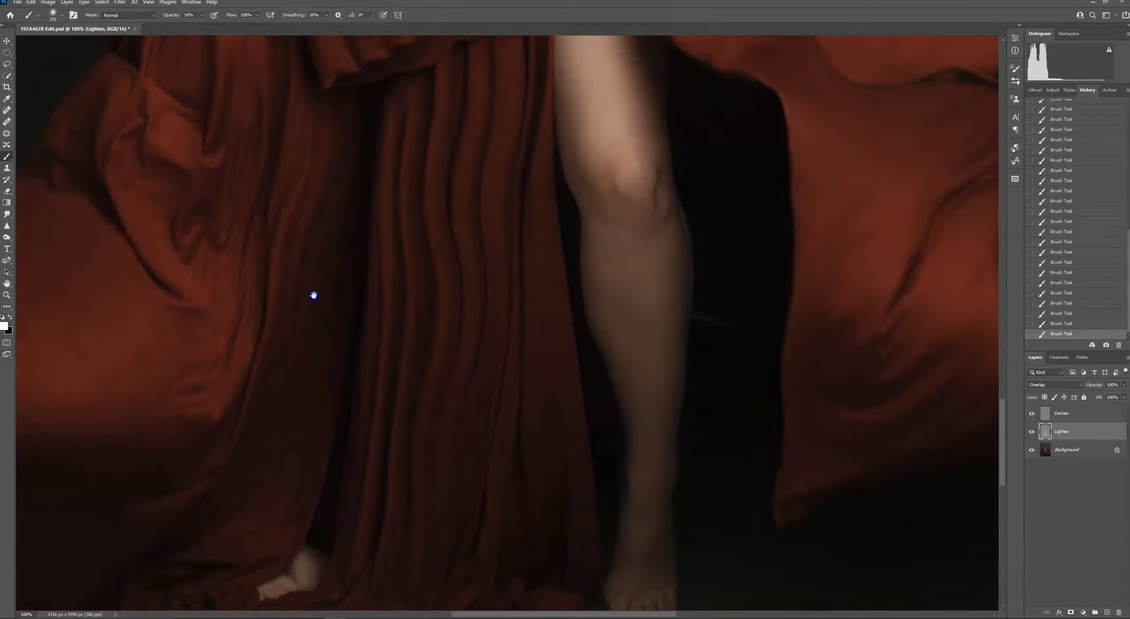
click(60, 15)
click(78, 43)
click(438, 116)
mouse_move(440, 433)
mouse_down()
mouse_move(439, 169)
mouse_move(412, 99)
mouse_up()
mouse_move(484, 29)
mouse_down()
mouse_move(470, 277)
mouse_move(495, 9)
mouse_move(495, 36)
mouse_up()
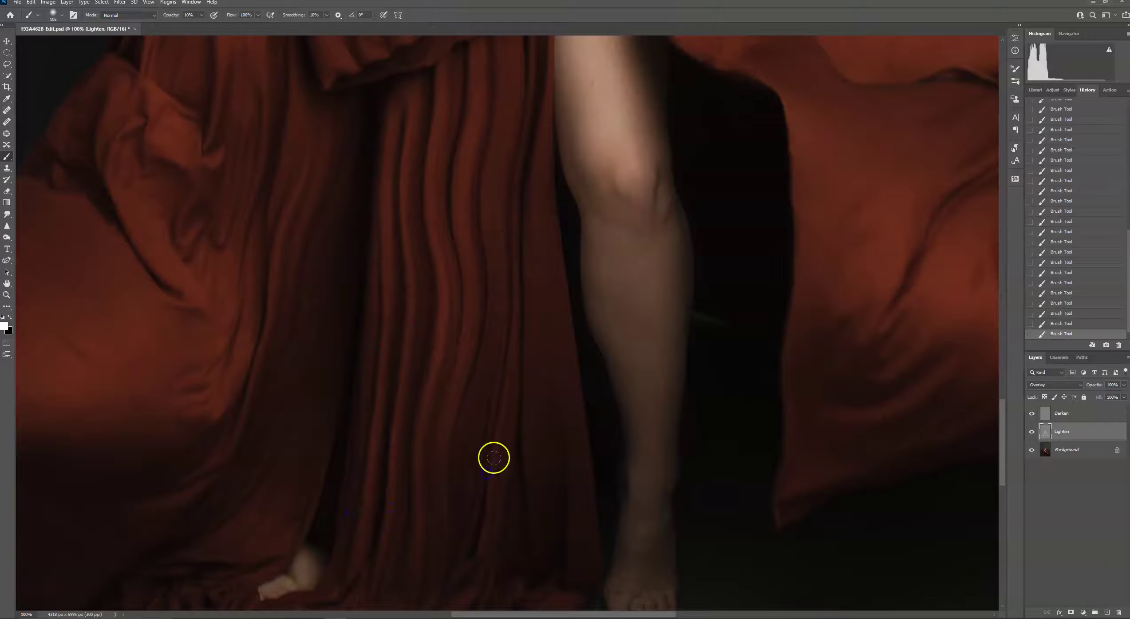
drag(454, 335, 434, 457)
drag(459, 336, 437, 444)
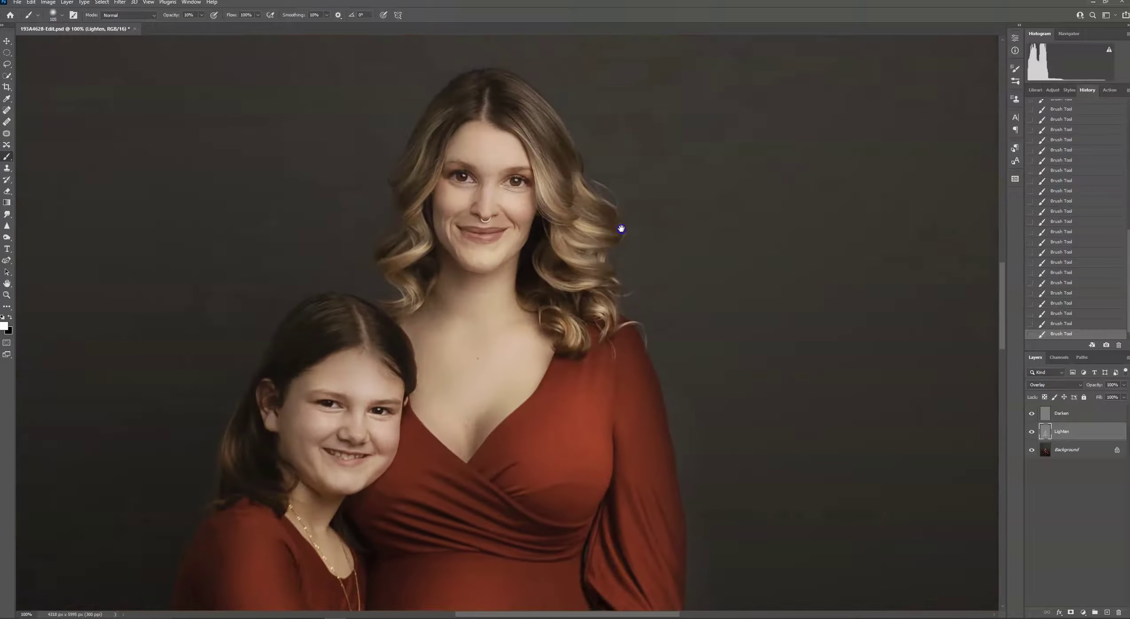
Fit the whole portrait in view and compare it with the Lighten layer hidden and shown.
key(ctrl+0)
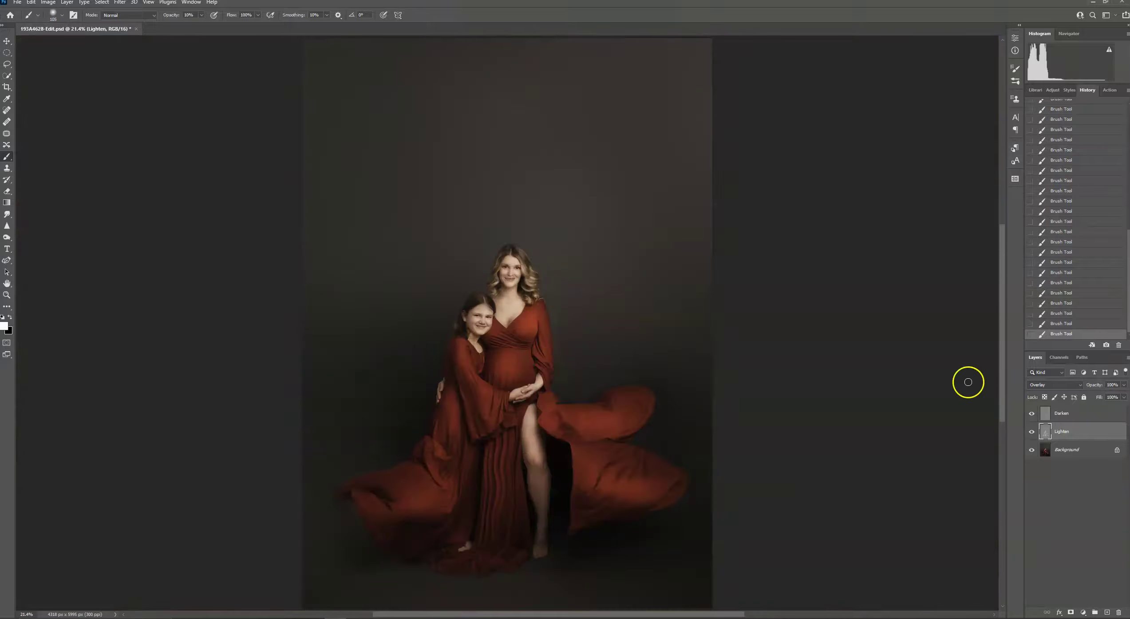
click(1032, 433)
click(1033, 432)
click(1032, 432)
Enlarge the brush and lighten the woman's belly, hands, flowing fabric and pleated skirt with broad strokes.
click(54, 13)
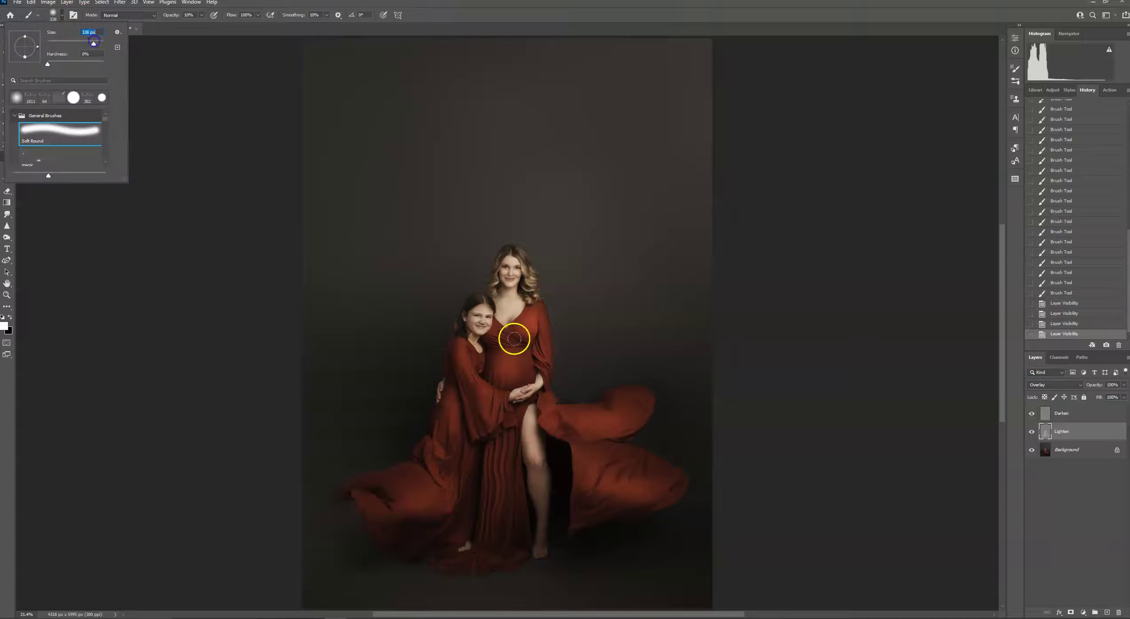
click(522, 359)
click(528, 360)
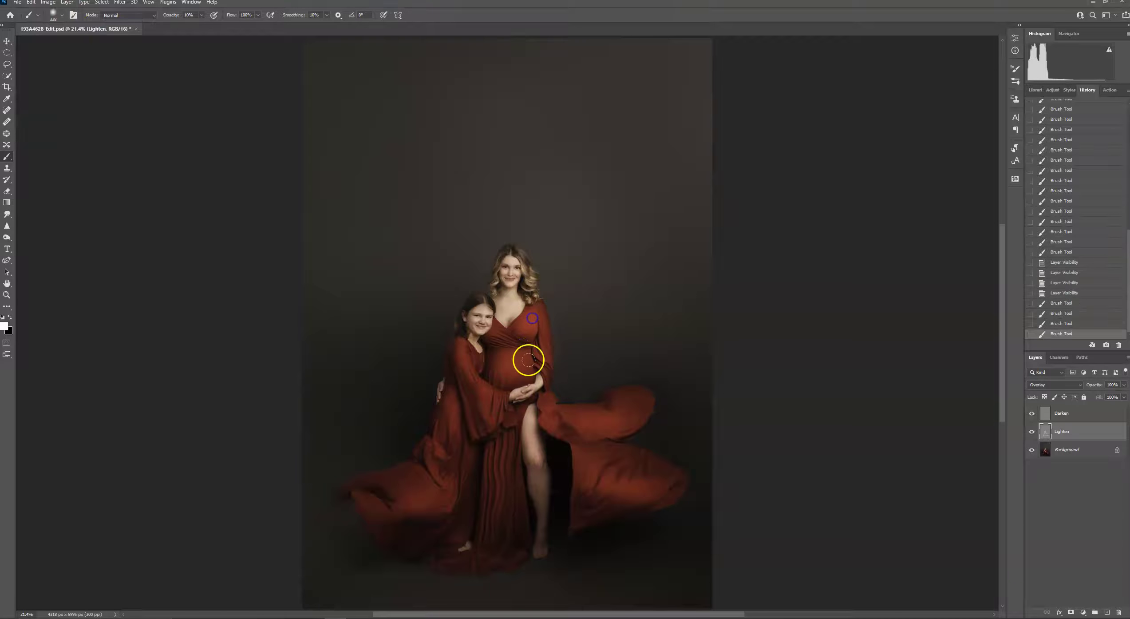
click(521, 386)
click(524, 400)
click(539, 398)
click(566, 417)
click(513, 437)
click(484, 543)
click(498, 496)
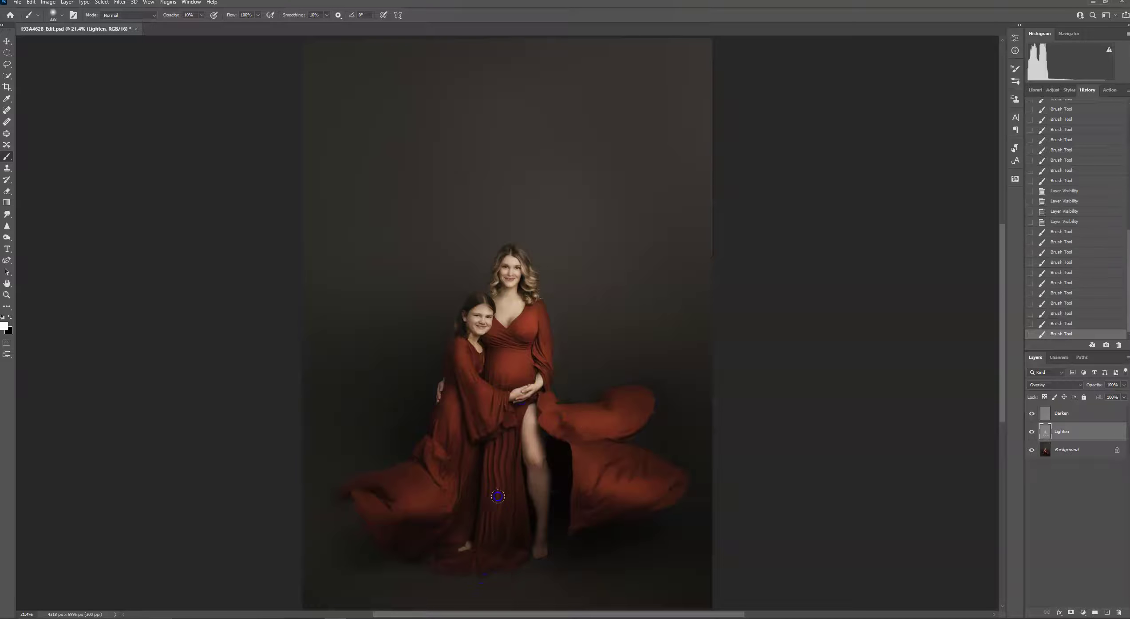
Select the Darken layer, make black the foreground color and reduce the brush for work on the woman's face.
click(1070, 415)
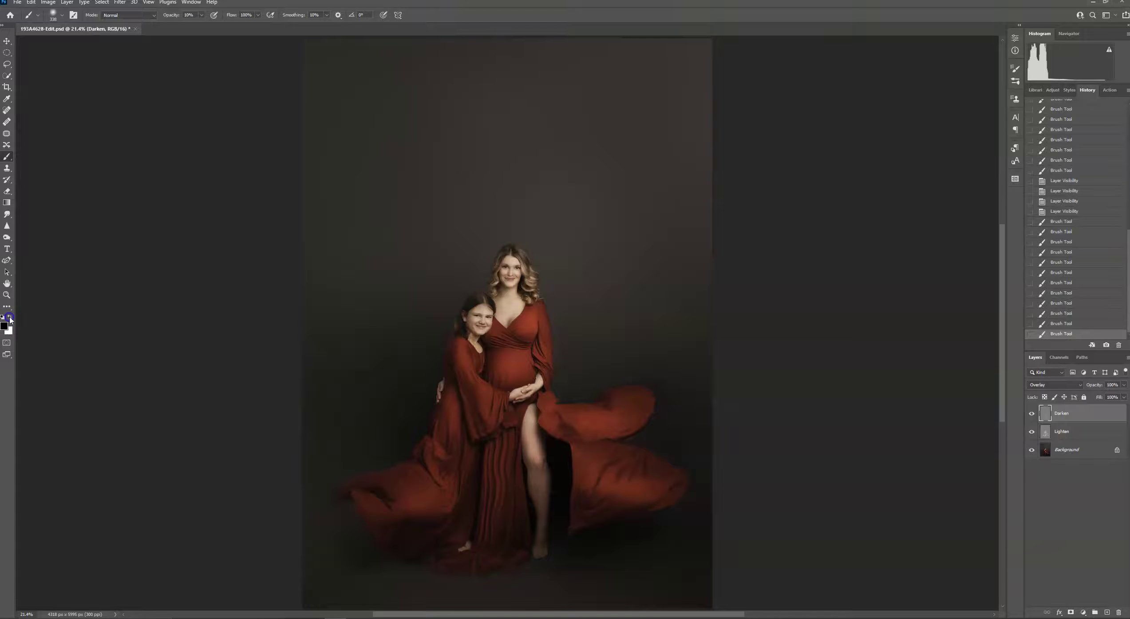
click(61, 15)
key(Return)
key(ctrl+plus)
key(ctrl+plus)
key(ctrl+plus)
key(ctrl+plus)
key(ctrl+plus)
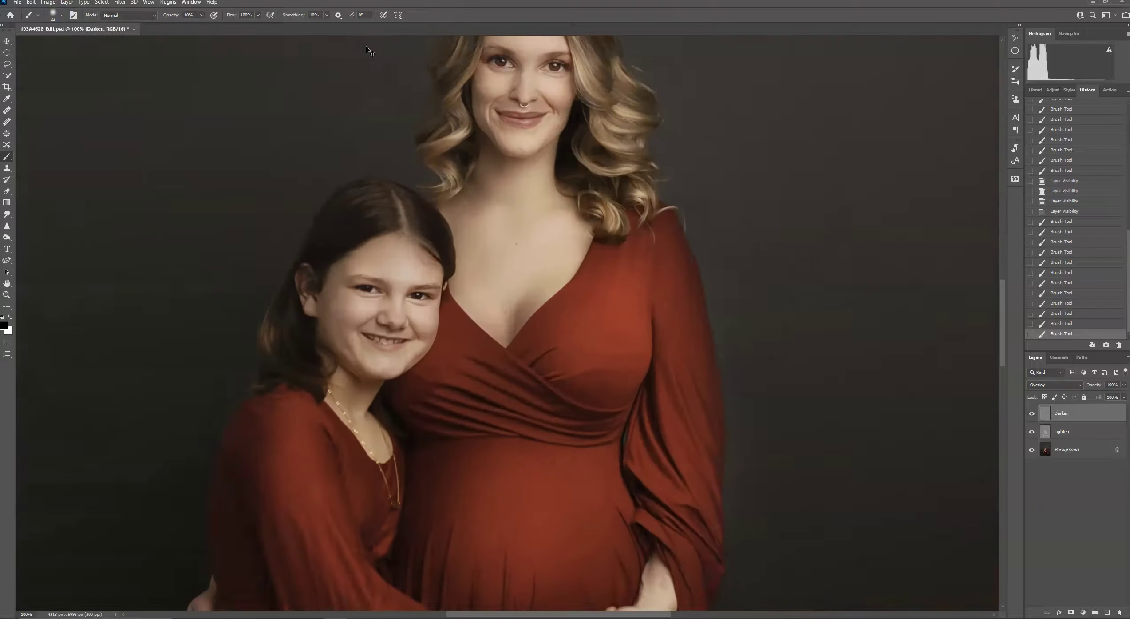
drag(522, 63, 541, 369)
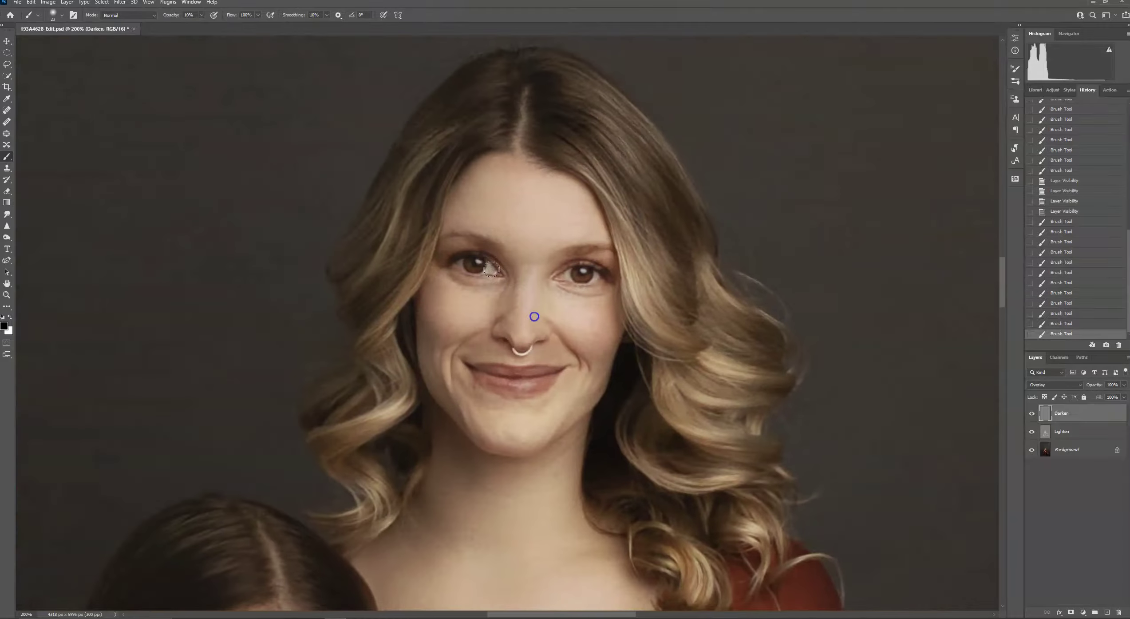
Set the brush to 7 px and darken the woman's eyebrows and lash lines.
click(62, 15)
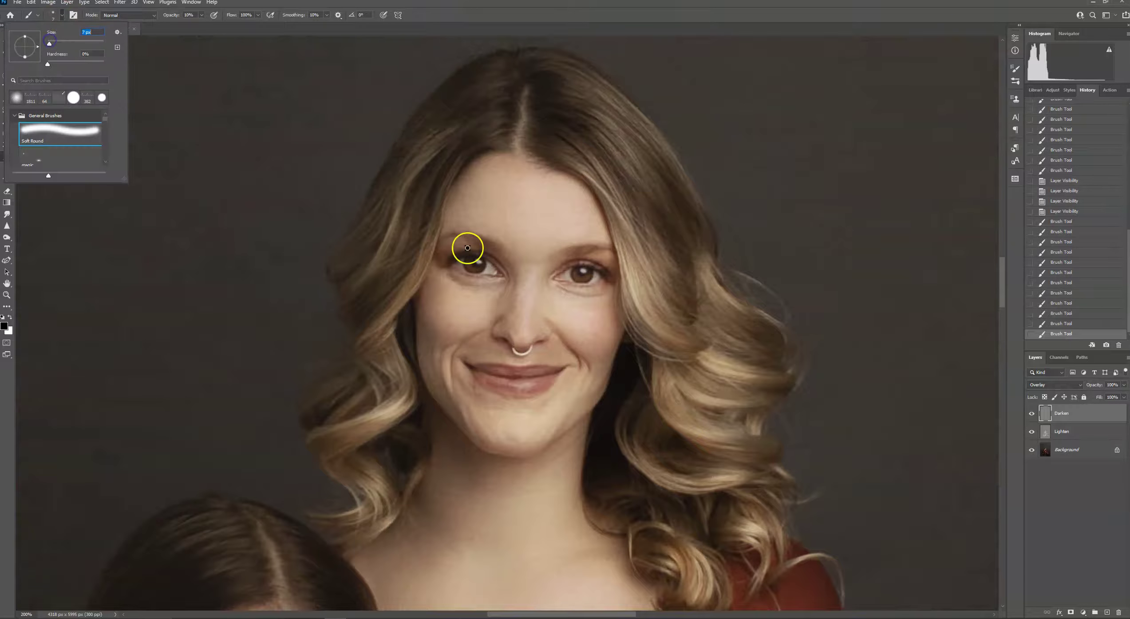
click(468, 247)
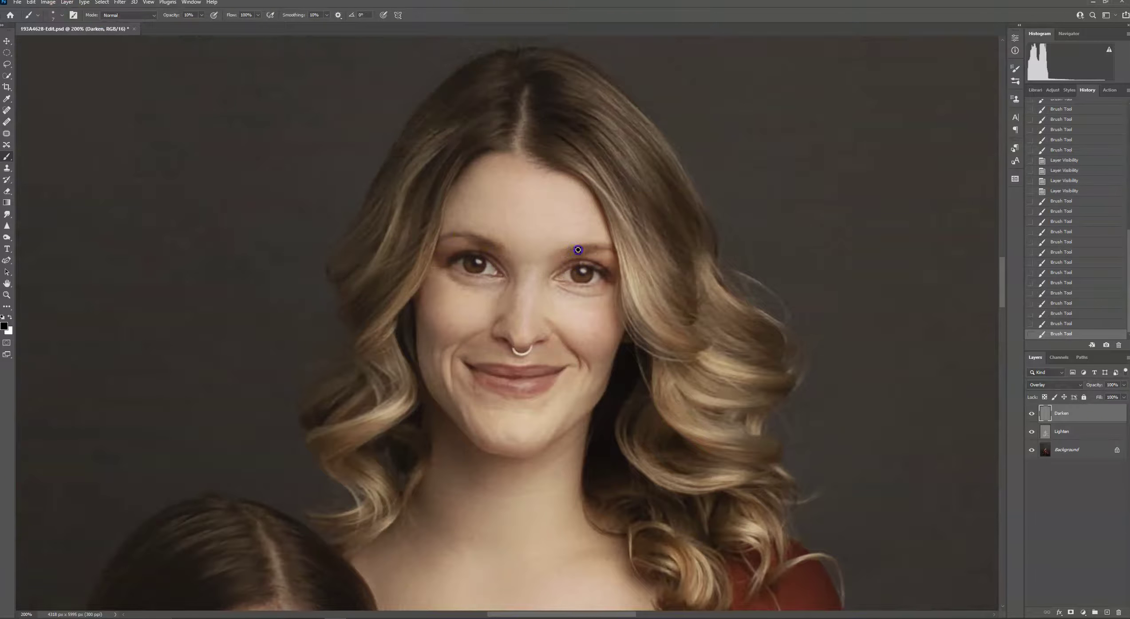
drag(578, 249, 627, 253)
click(455, 263)
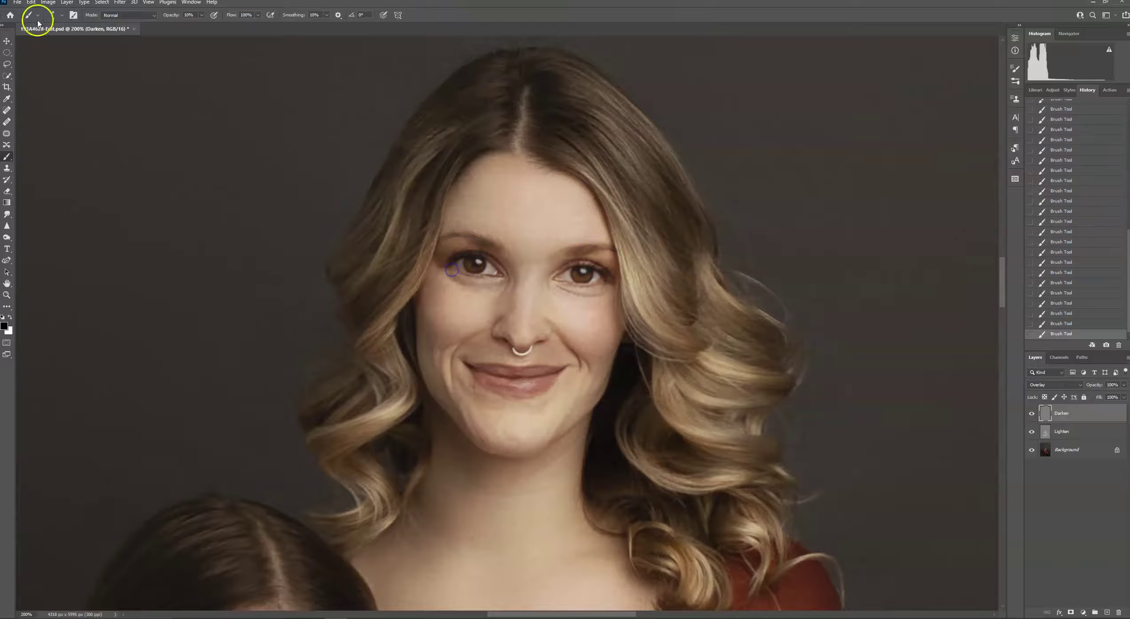
Enlarge the brush slightly and darken the woman's lips, cheek contours and the edges of her face.
click(53, 16)
click(50, 44)
click(448, 384)
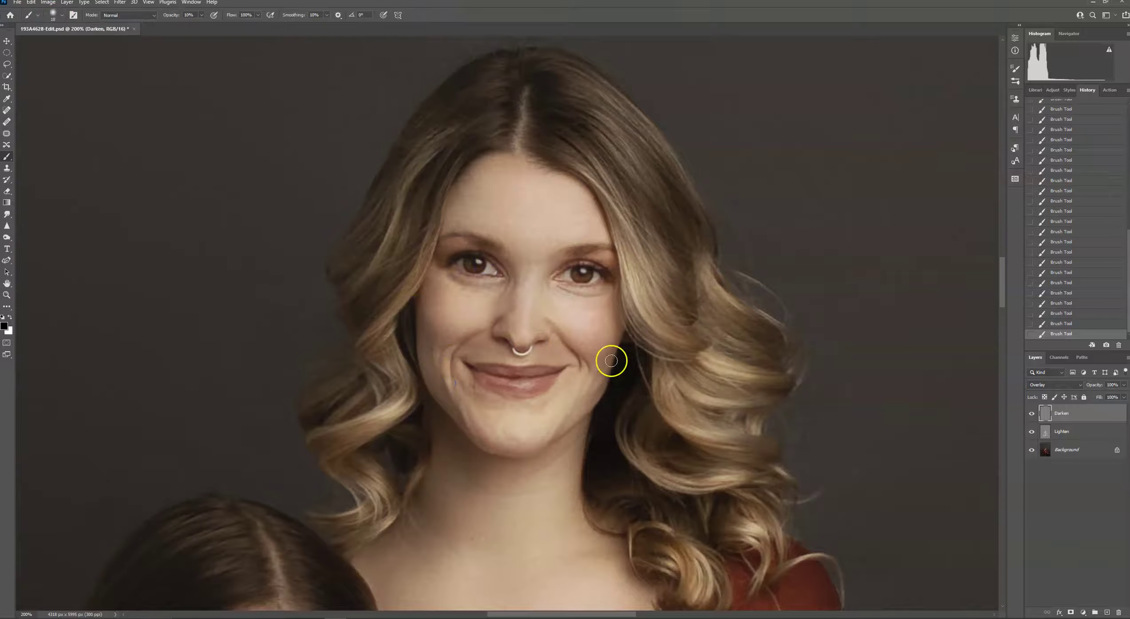
click(527, 396)
click(416, 366)
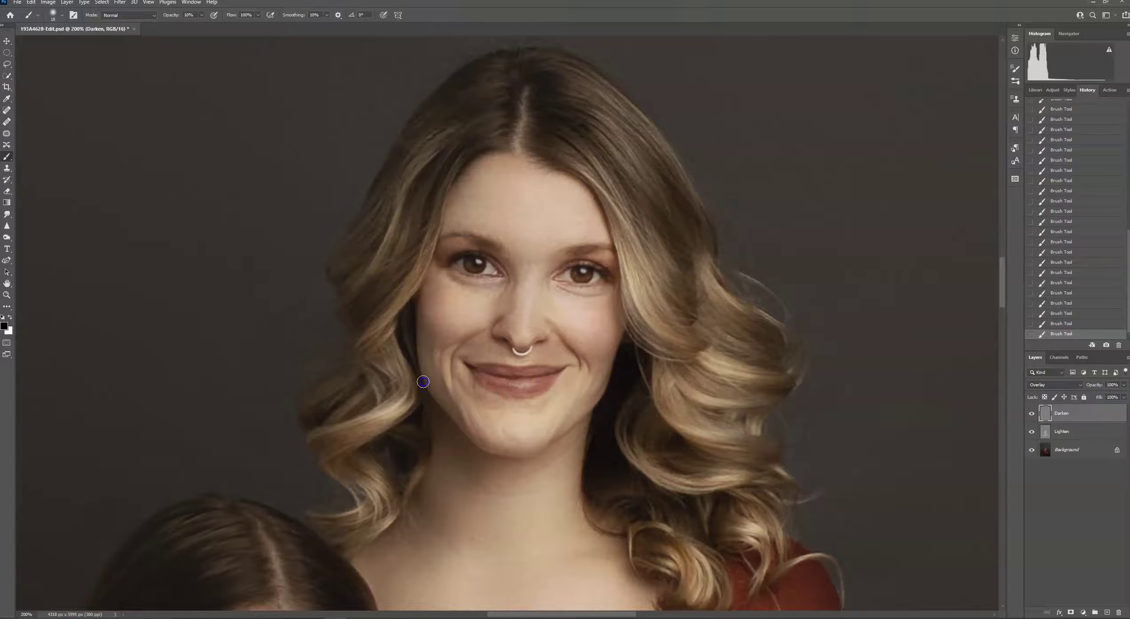
Darken the shadows in the woman's hair along both sides, between the curls and around the parting.
drag(433, 180, 416, 249)
drag(399, 206, 369, 315)
drag(344, 393, 346, 387)
drag(408, 444, 412, 454)
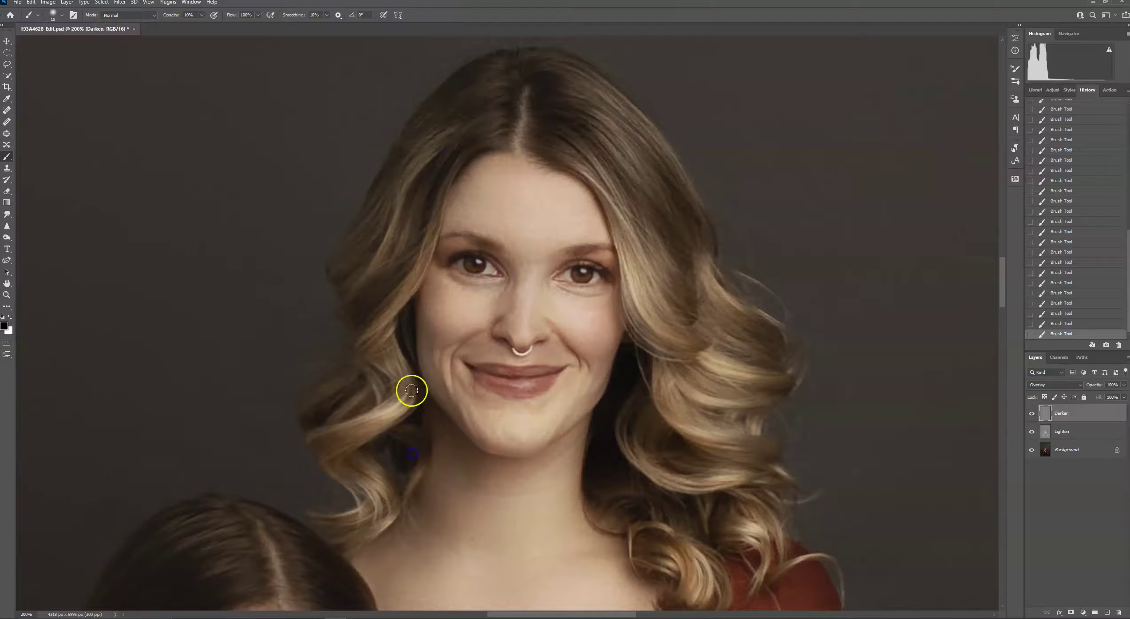
drag(662, 307, 626, 436)
drag(613, 157, 665, 253)
drag(575, 131, 592, 146)
drag(551, 96, 595, 90)
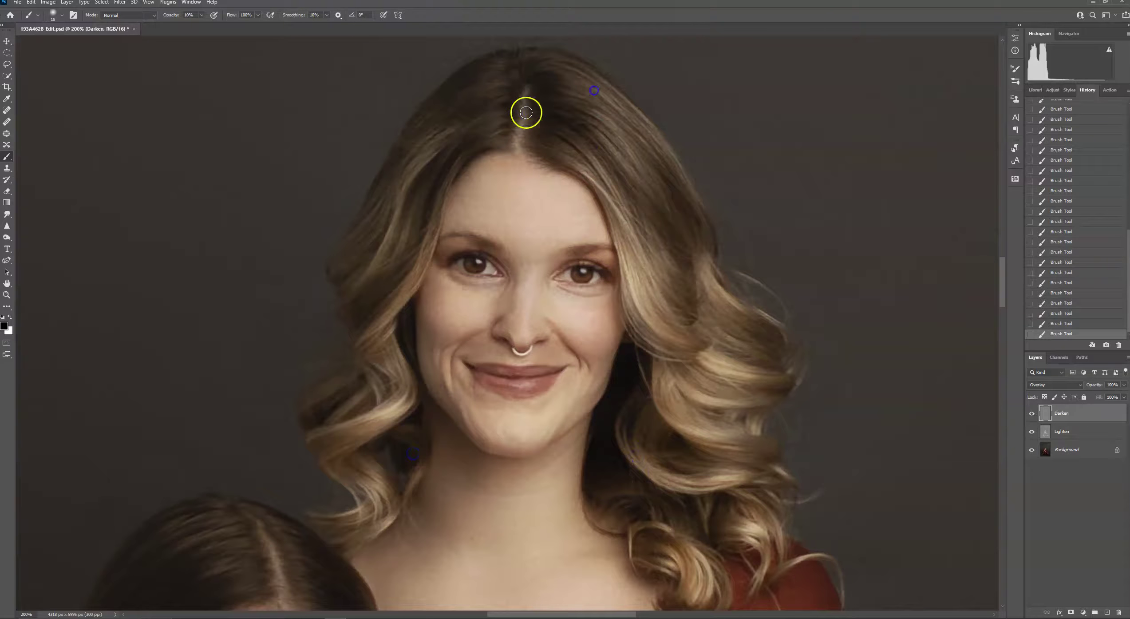
Darken the girl's eyebrows, the side of her face and hair, and the shadow under her chin.
drag(480, 395, 487, 156)
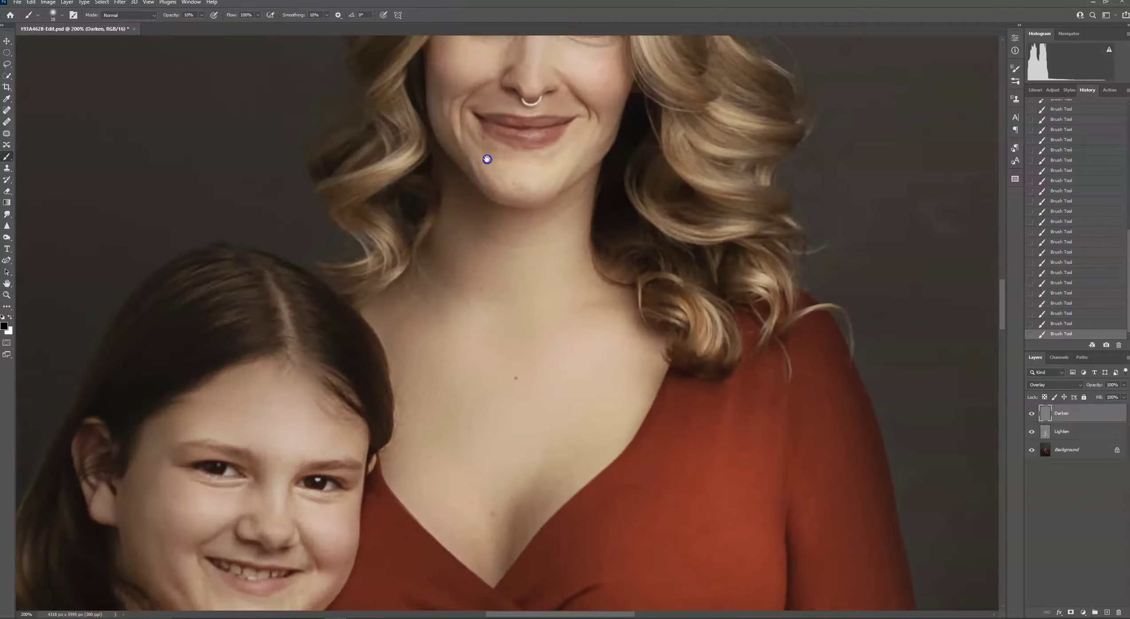
drag(501, 380, 665, 126)
mouse_move(407, 196)
mouse_down()
mouse_move(371, 206)
mouse_move(413, 216)
mouse_up()
drag(475, 229, 519, 226)
mouse_move(417, 291)
mouse_down()
mouse_move(448, 309)
mouse_move(380, 319)
mouse_move(386, 335)
mouse_move(364, 317)
mouse_move(399, 348)
mouse_move(377, 305)
mouse_move(358, 329)
mouse_up()
click(438, 319)
mouse_move(273, 308)
mouse_down()
mouse_move(246, 282)
mouse_move(278, 231)
mouse_up()
drag(269, 324, 293, 351)
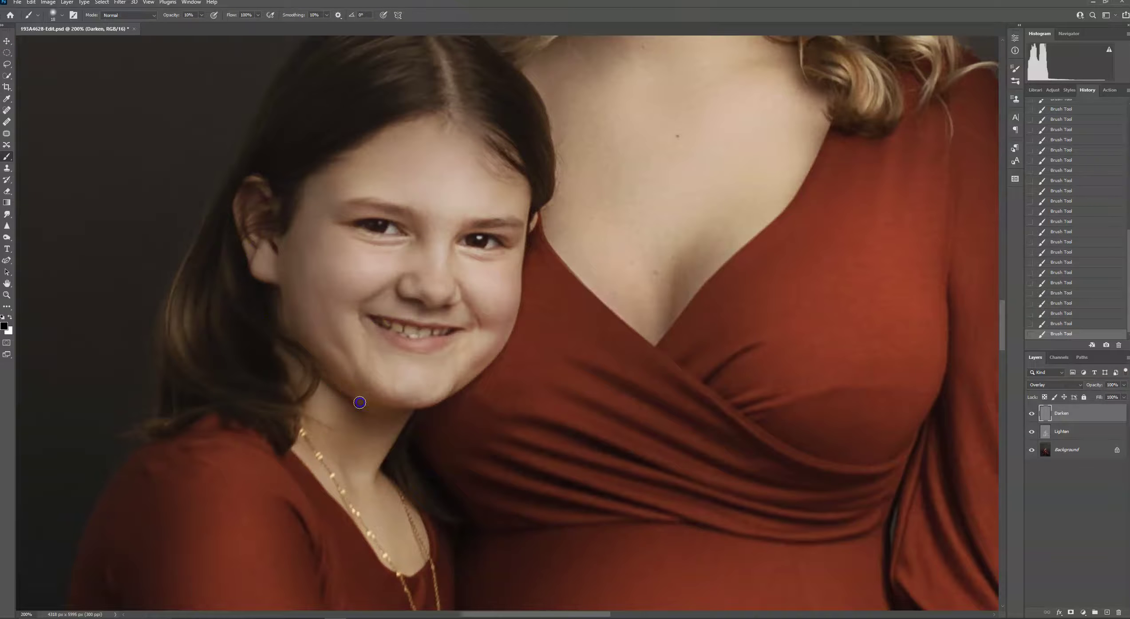
drag(421, 409, 421, 409)
Darken the creases in the wrapped bodice of the woman's dress.
drag(500, 479, 506, 289)
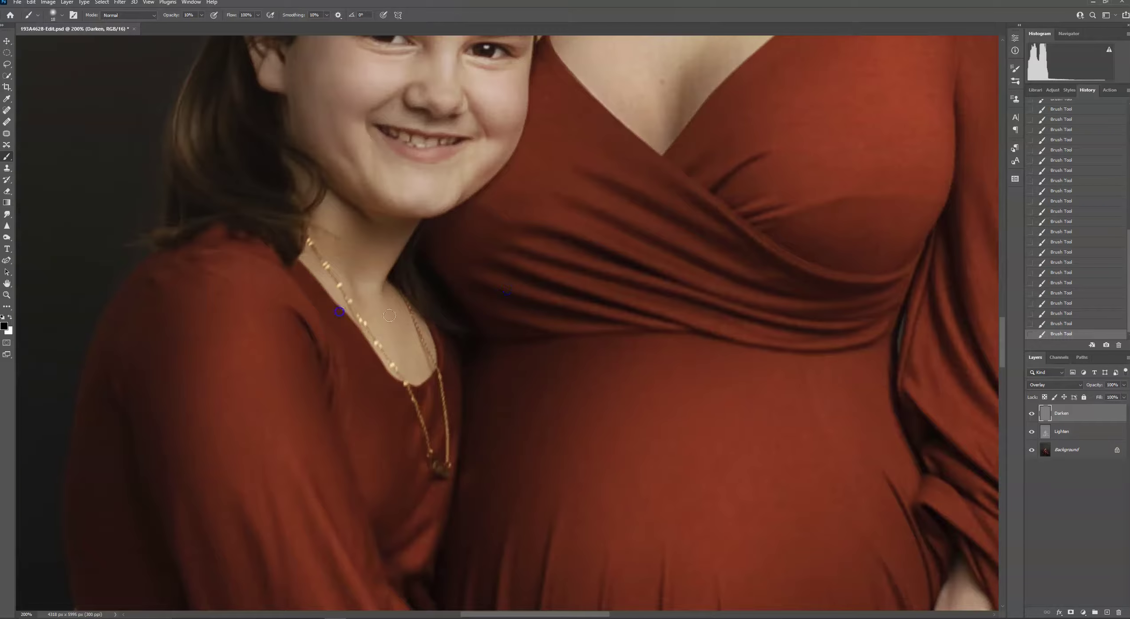
mouse_move(626, 272)
mouse_down()
mouse_move(473, 304)
mouse_move(520, 317)
mouse_up()
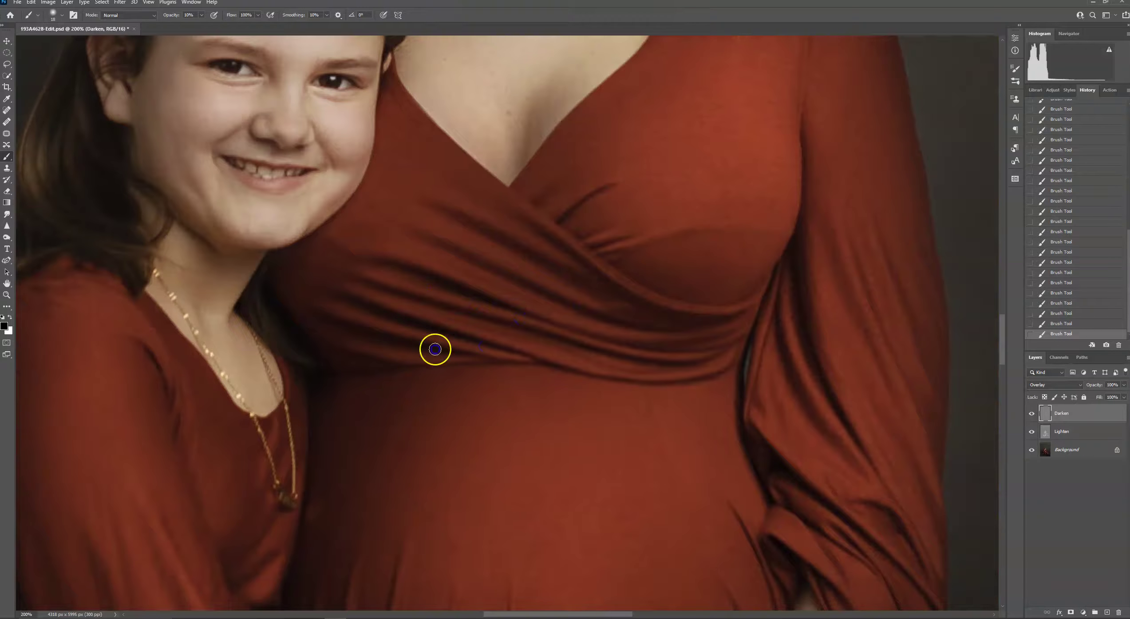
click(435, 349)
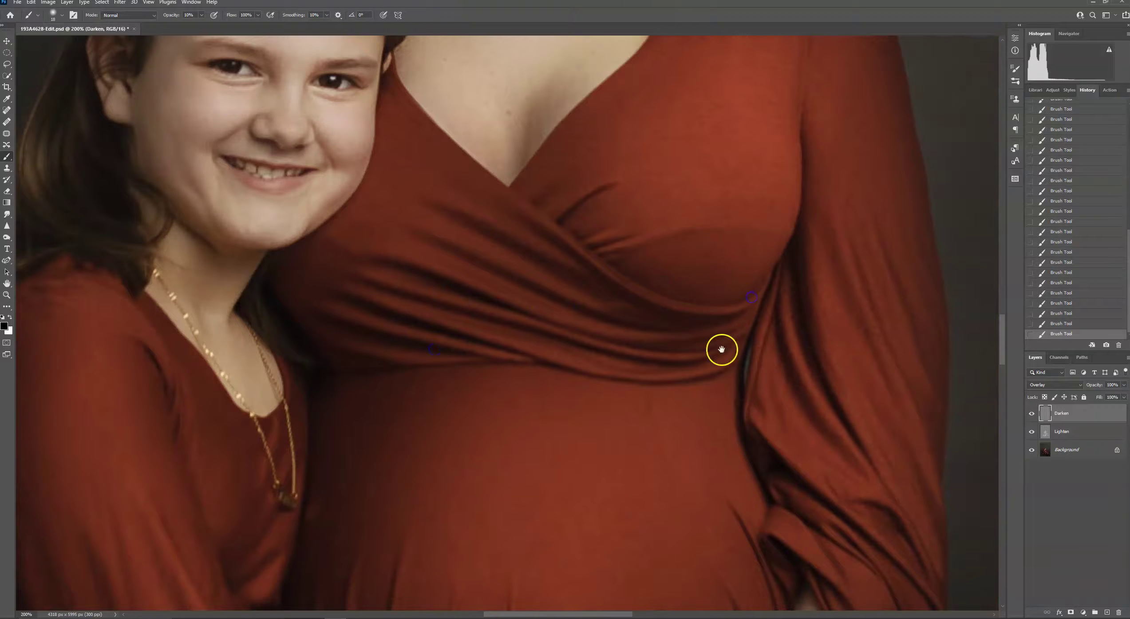
Enlarge the brush and darken the shadowed edges of the woman's belly beside the girl and sleeve.
drag(722, 350, 689, 202)
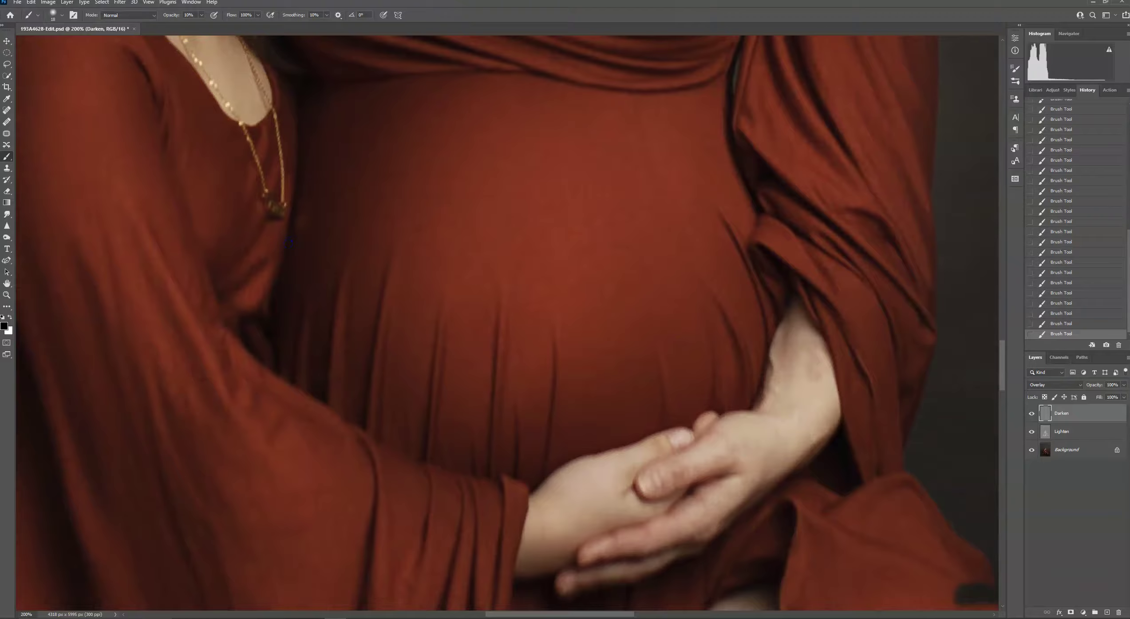
click(56, 14)
click(67, 43)
click(273, 139)
drag(732, 352, 617, 407)
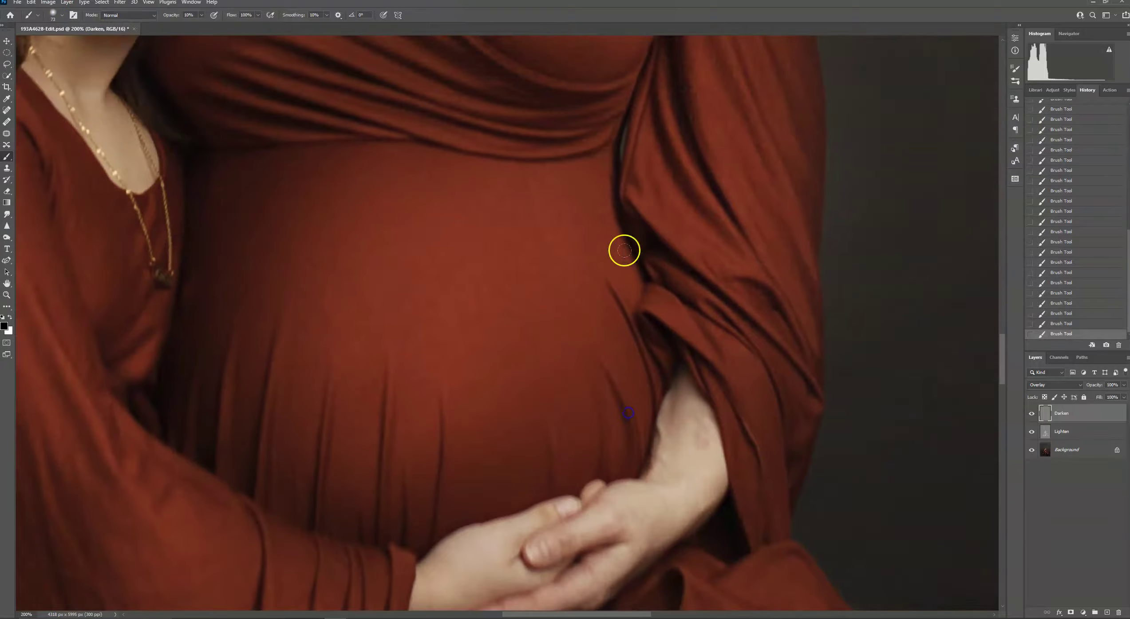
Darken the shadowed folds of the girl's dress, the woman's skirt and the flowing fabric beside her leg, and undo the last stroke.
drag(577, 494, 636, 229)
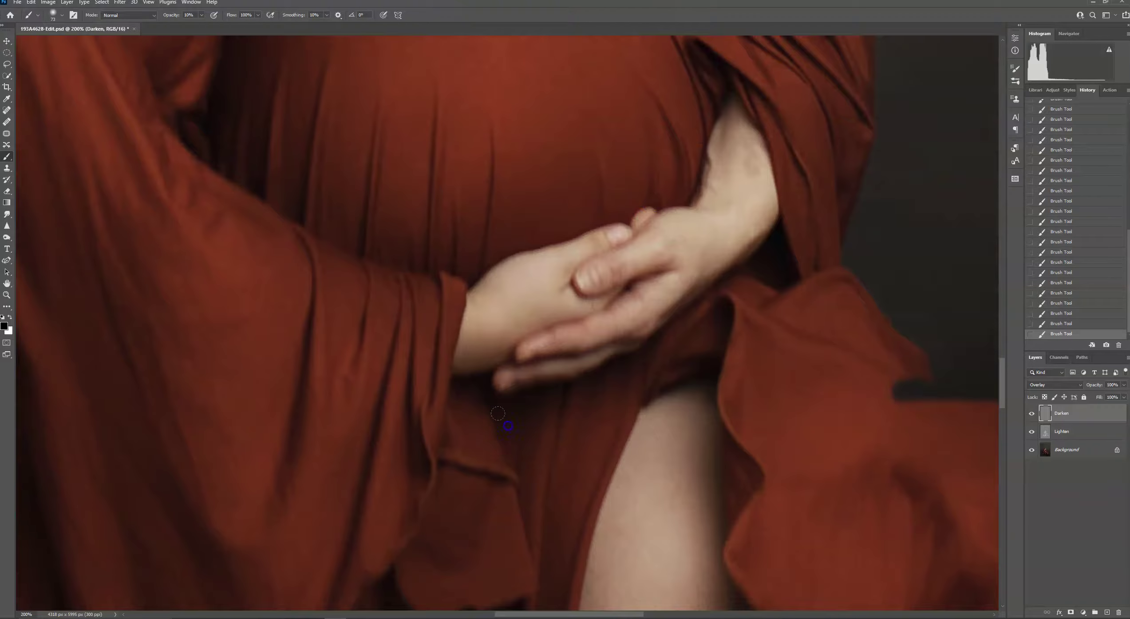
drag(344, 459, 671, 293)
drag(470, 556, 608, 358)
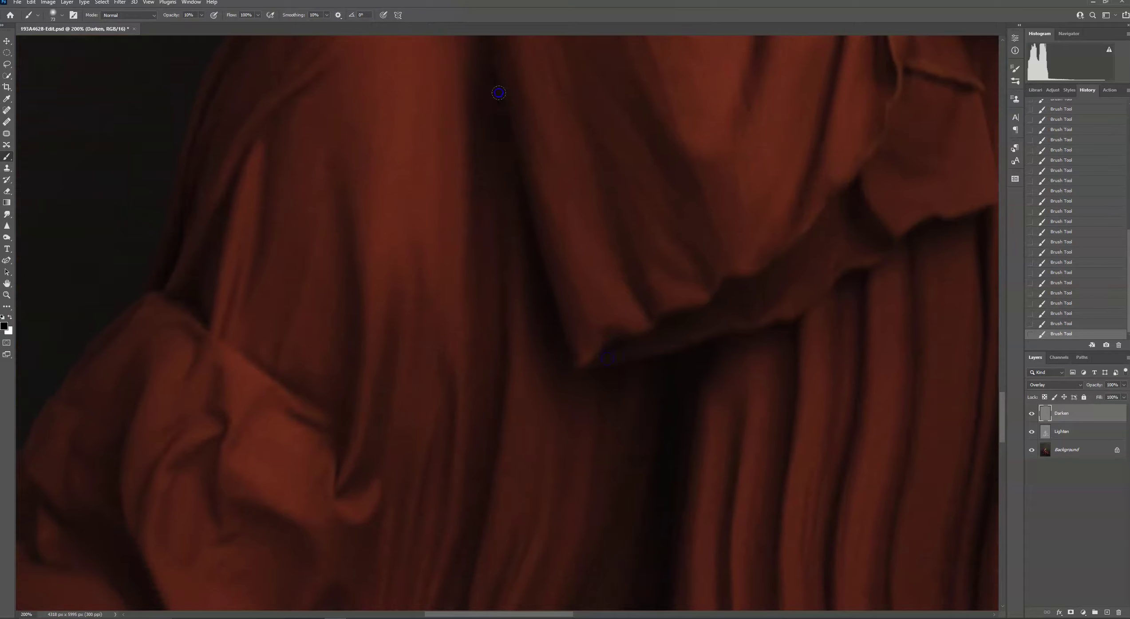
key(ctrl+0)
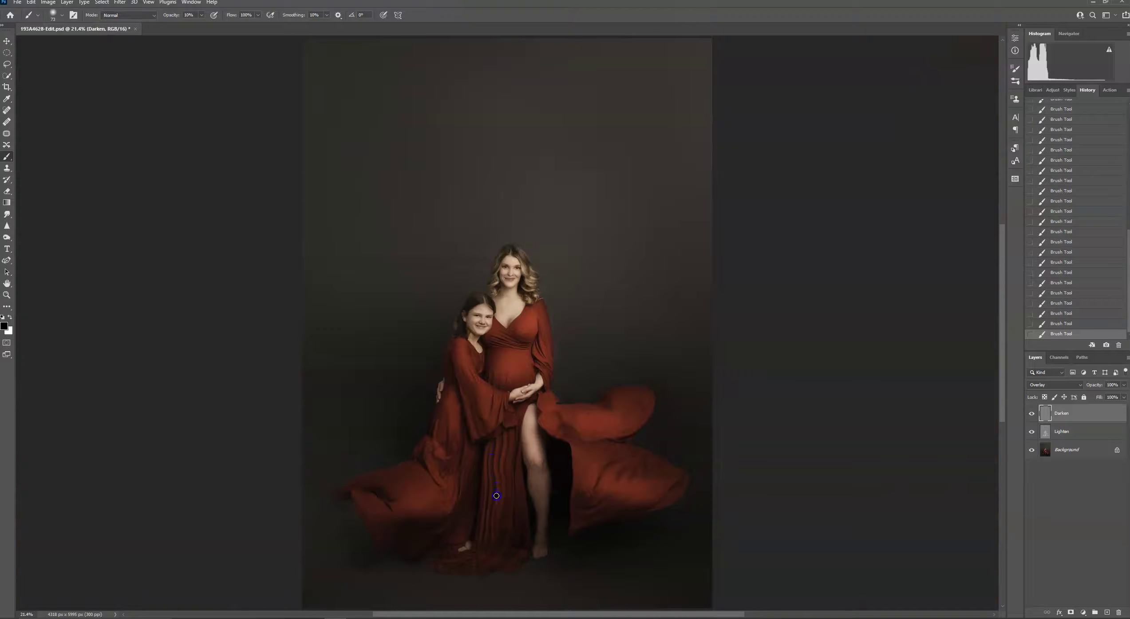
drag(522, 466, 516, 490)
mouse_move(471, 444)
mouse_down()
mouse_move(465, 508)
mouse_move(460, 466)
mouse_up()
drag(450, 427, 446, 453)
drag(561, 421, 576, 440)
click(26, 4)
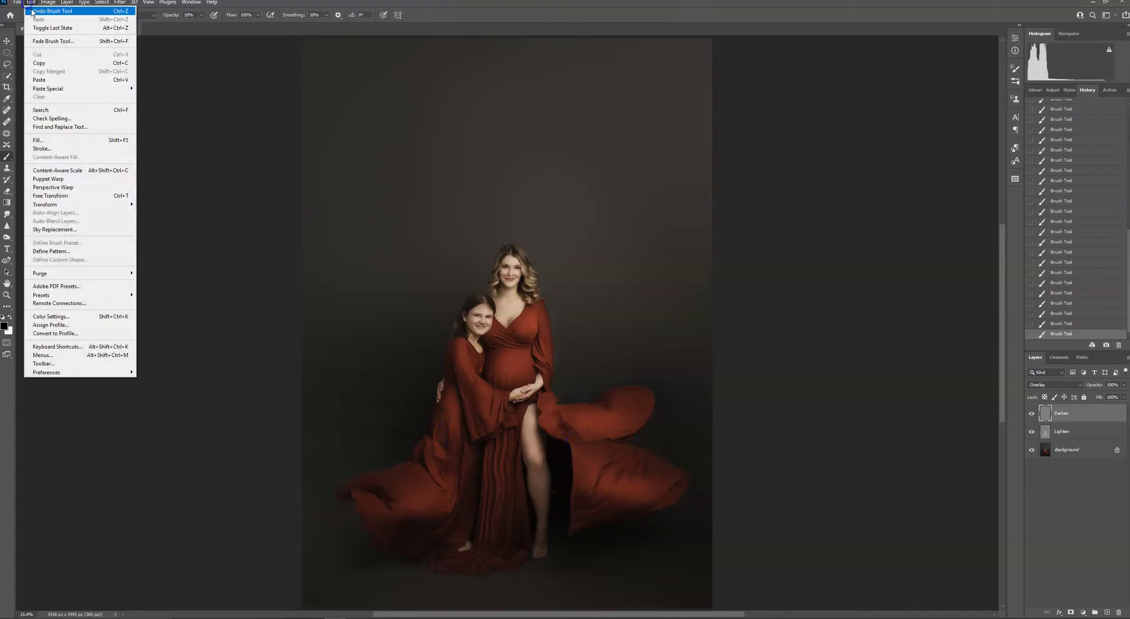
click(40, 13)
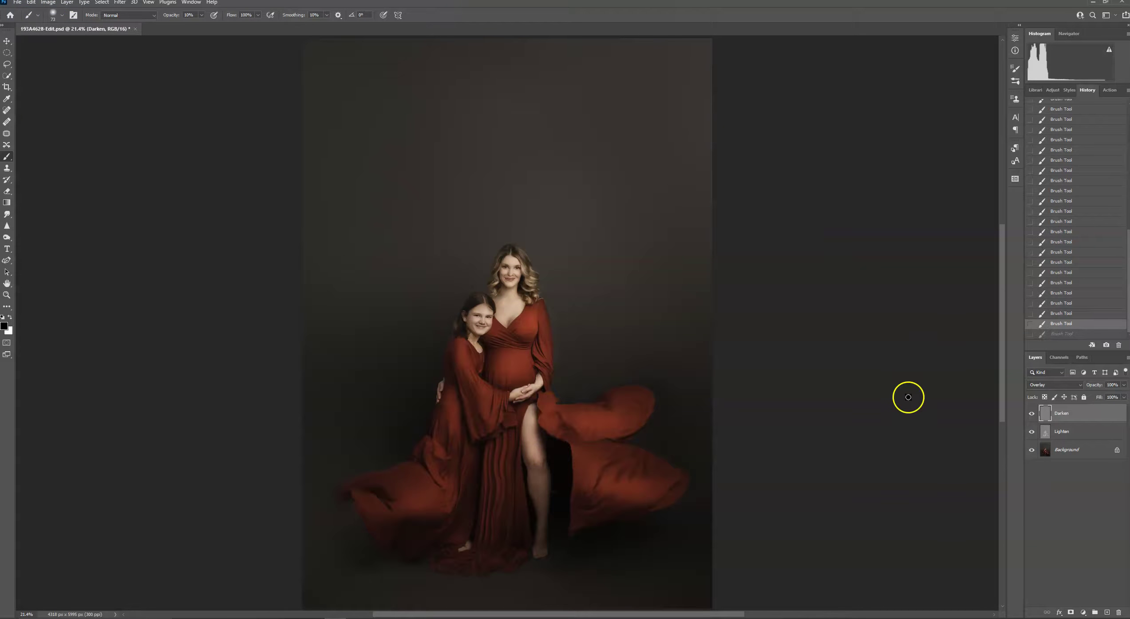
Compare the portrait with and without the Darken and Lighten layers.
click(1032, 414)
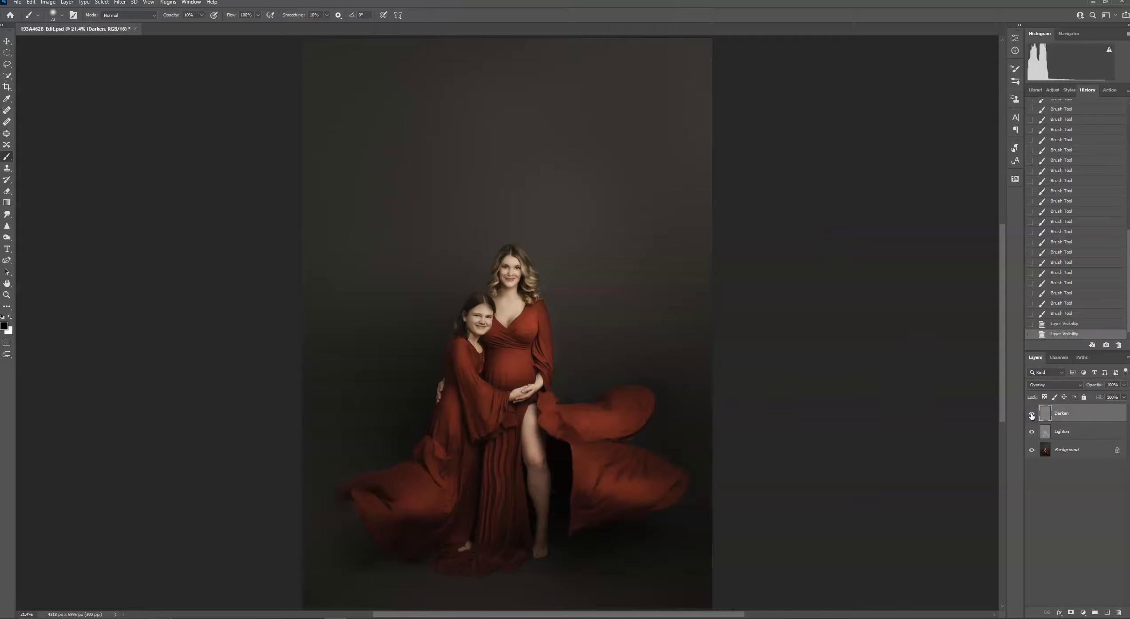
click(1033, 435)
click(1033, 415)
Bring up the Dodge & Burn action set and delete the Darken and Lighten layers.
click(1109, 90)
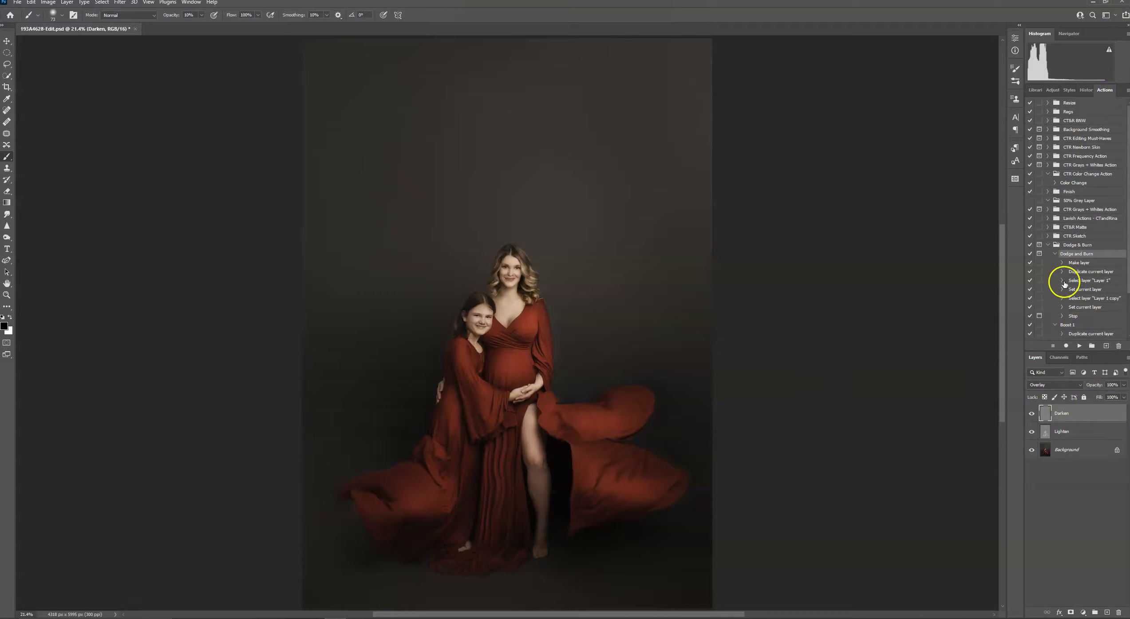
scroll(1072, 306, down, 3)
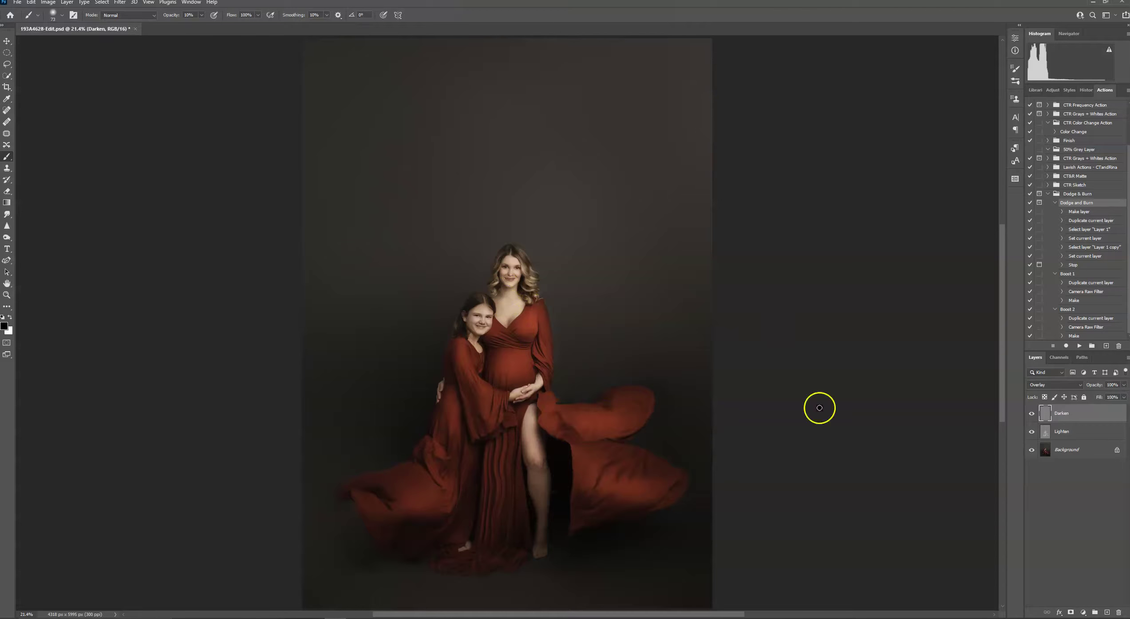
shift+click(1081, 433)
right_click(1081, 433)
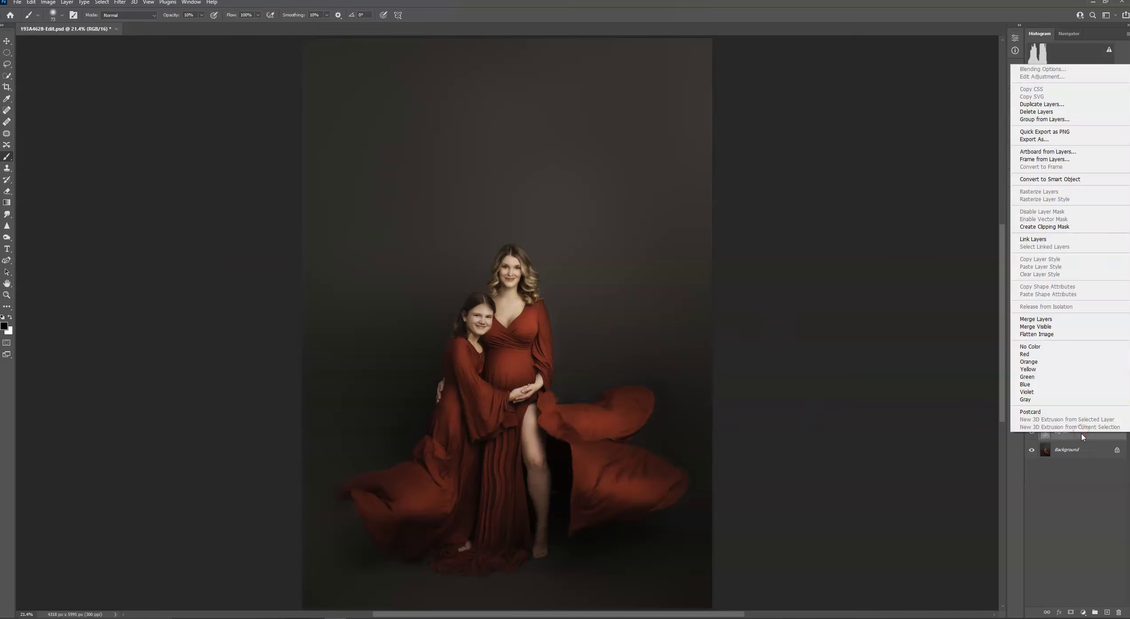
click(1053, 112)
click(525, 225)
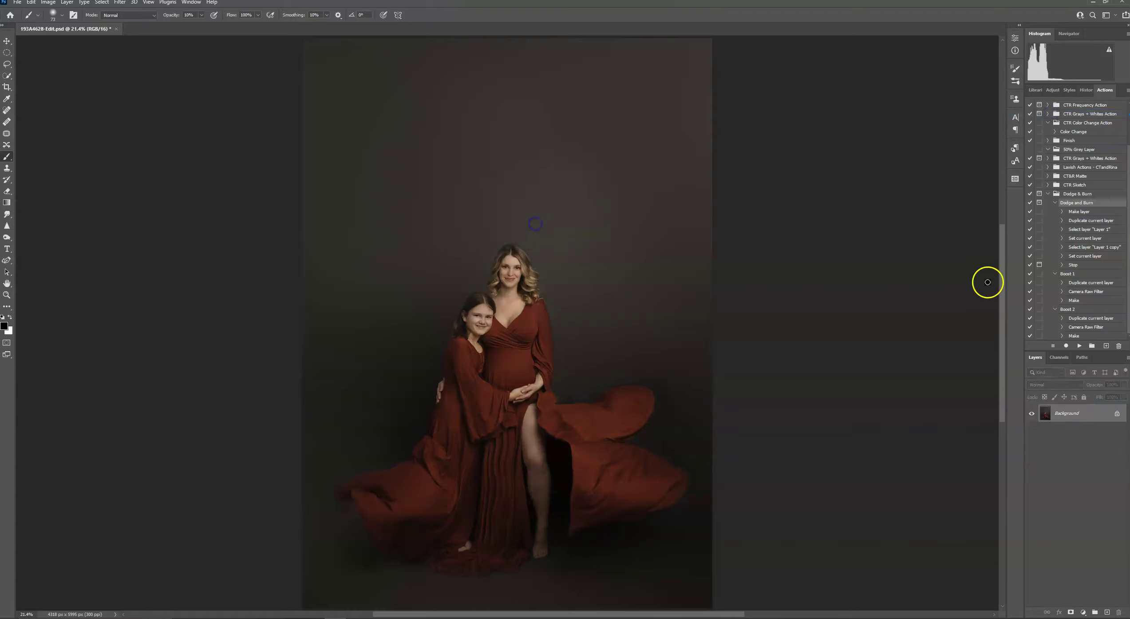
Apply the Boost 1 action to the portrait at reduced layer opacity and flatten the image.
click(1079, 275)
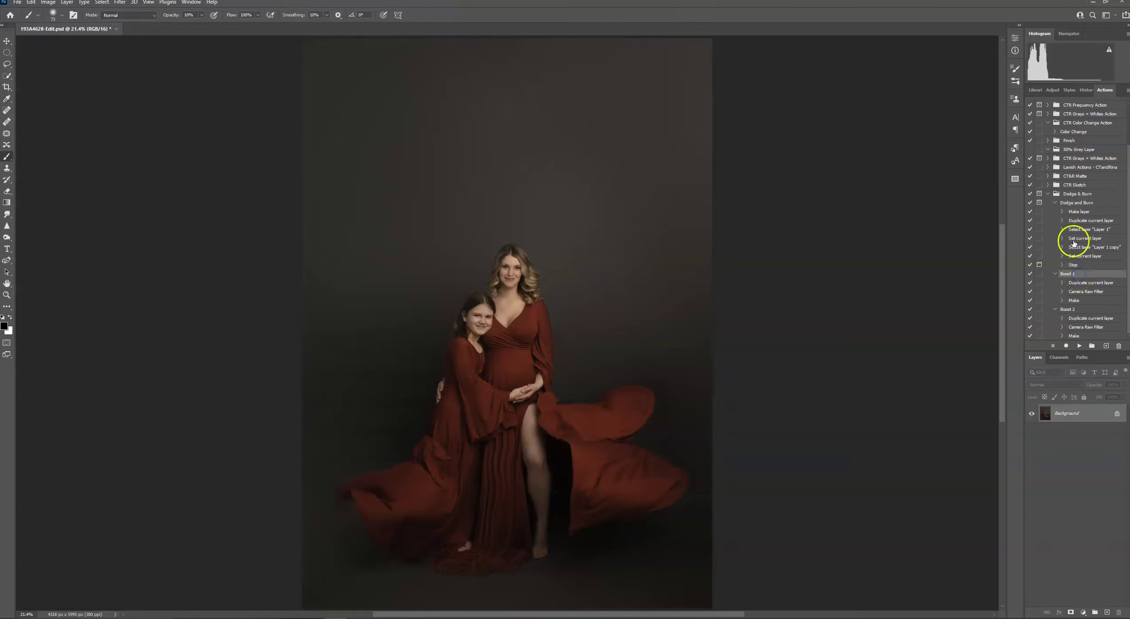
click(1080, 346)
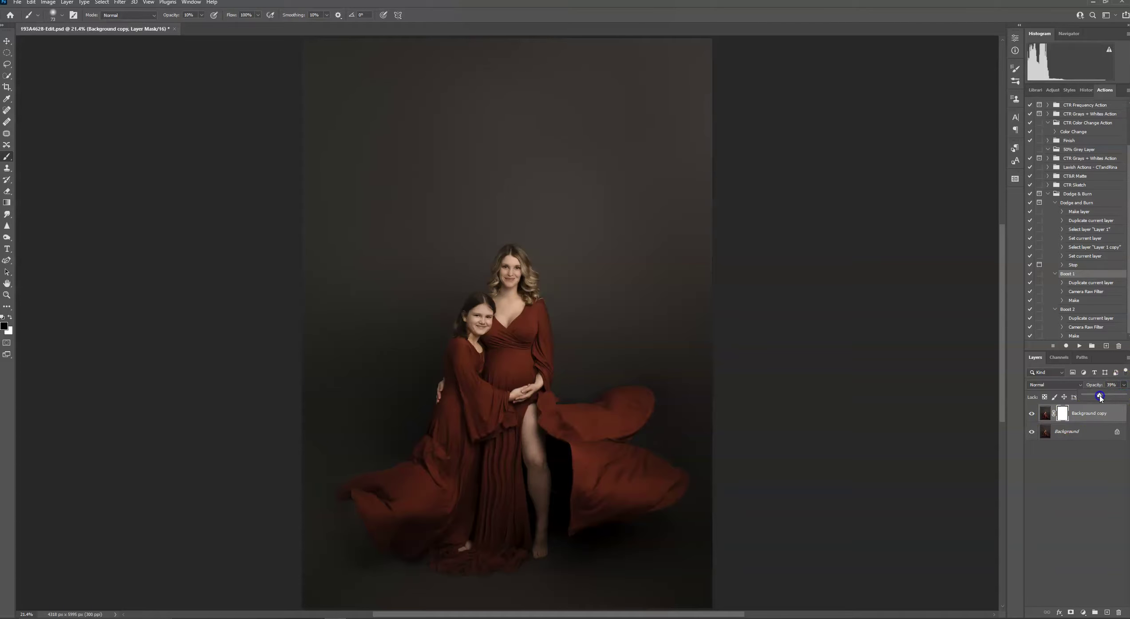
drag(1100, 396, 1110, 398)
right_click(1086, 431)
click(1086, 519)
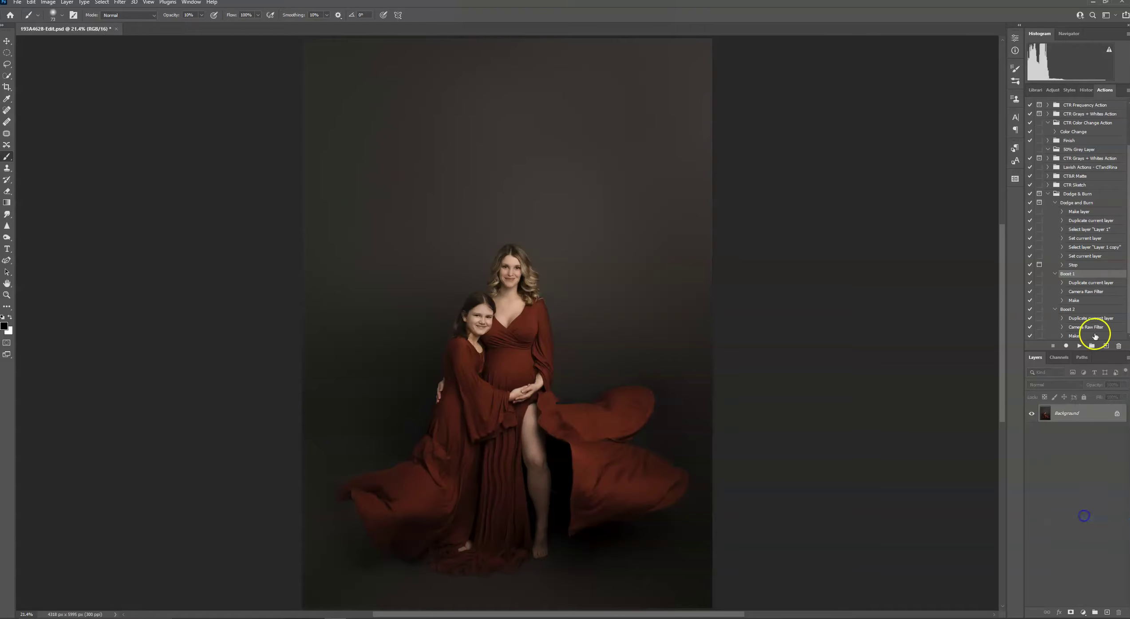
Try the Boost 2 action on the portrait twice, deleting the resulting Background copy layer each time.
click(1080, 309)
click(1080, 346)
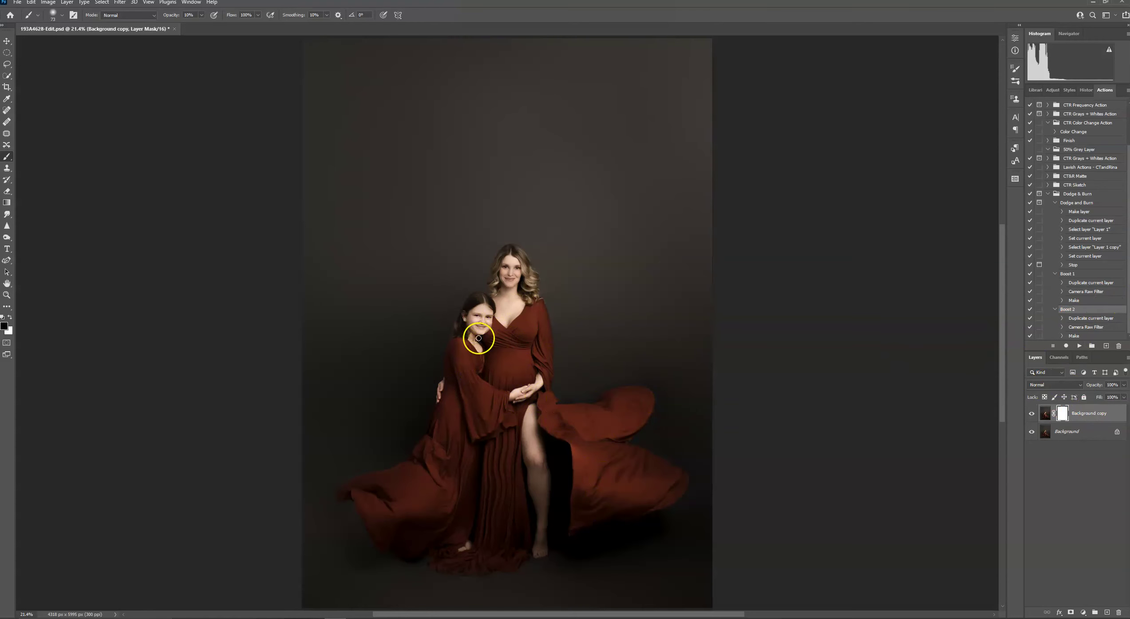
drag(1097, 409, 1120, 612)
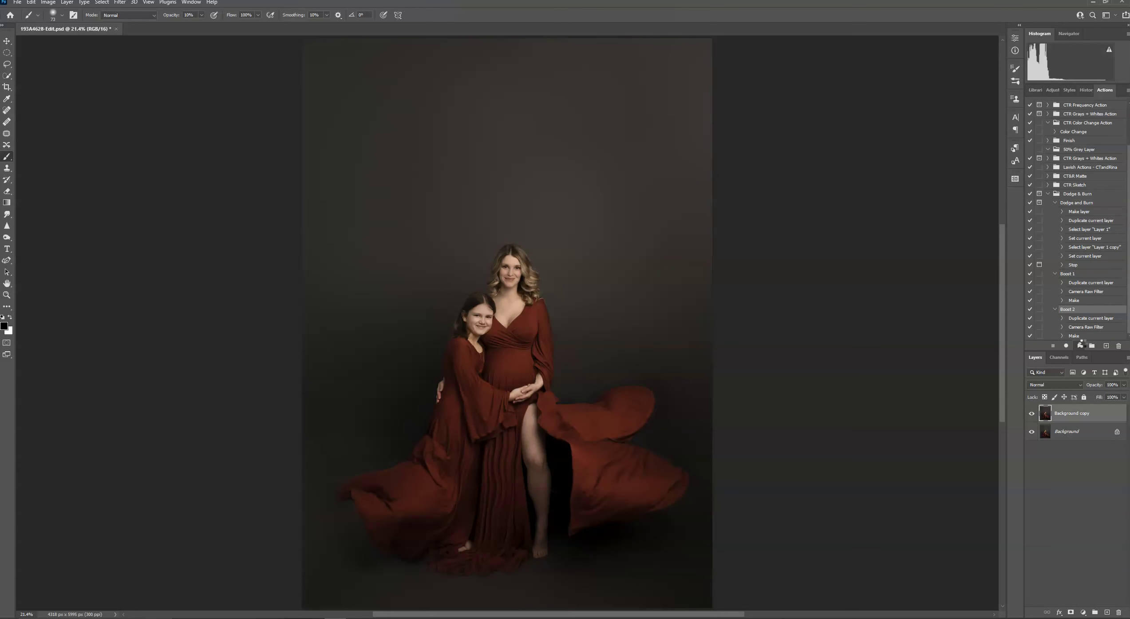
click(1081, 346)
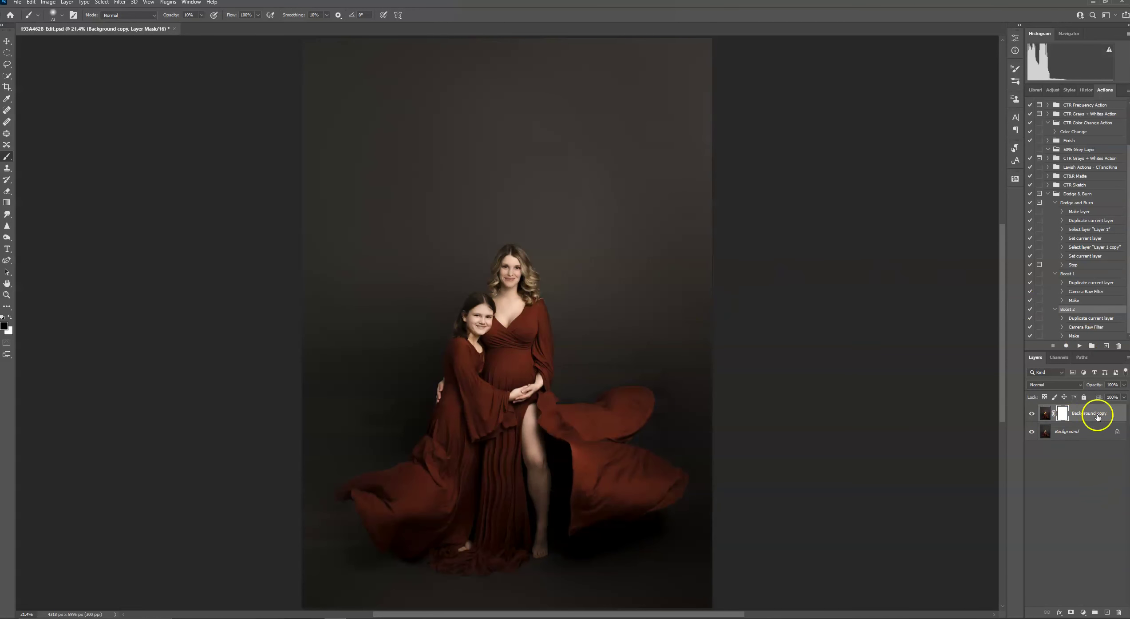
drag(1046, 417, 1119, 612)
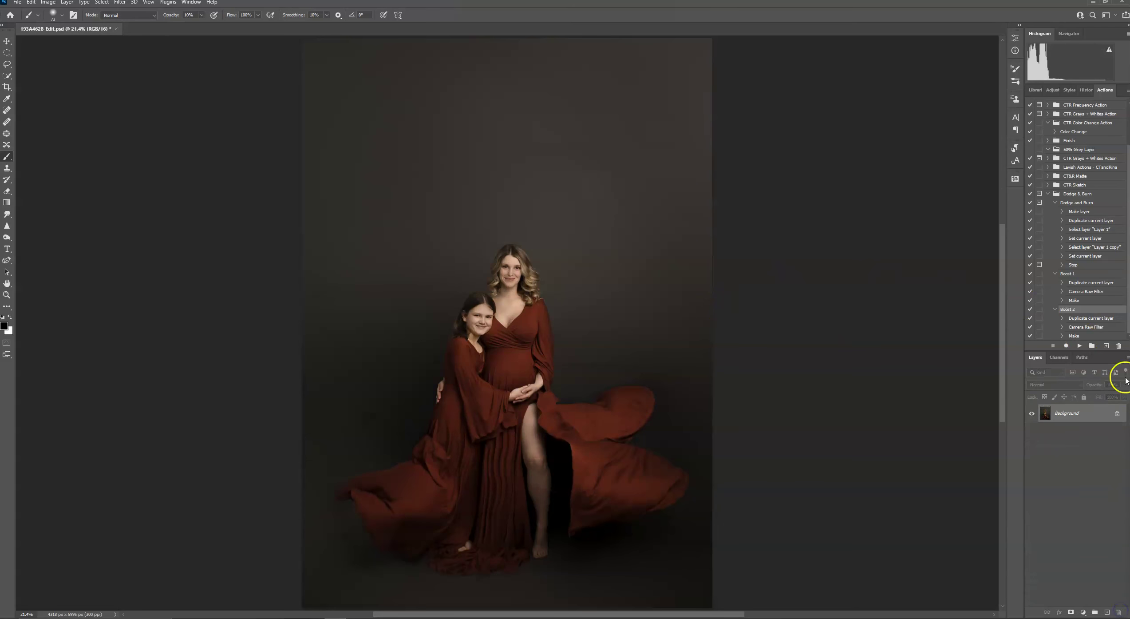